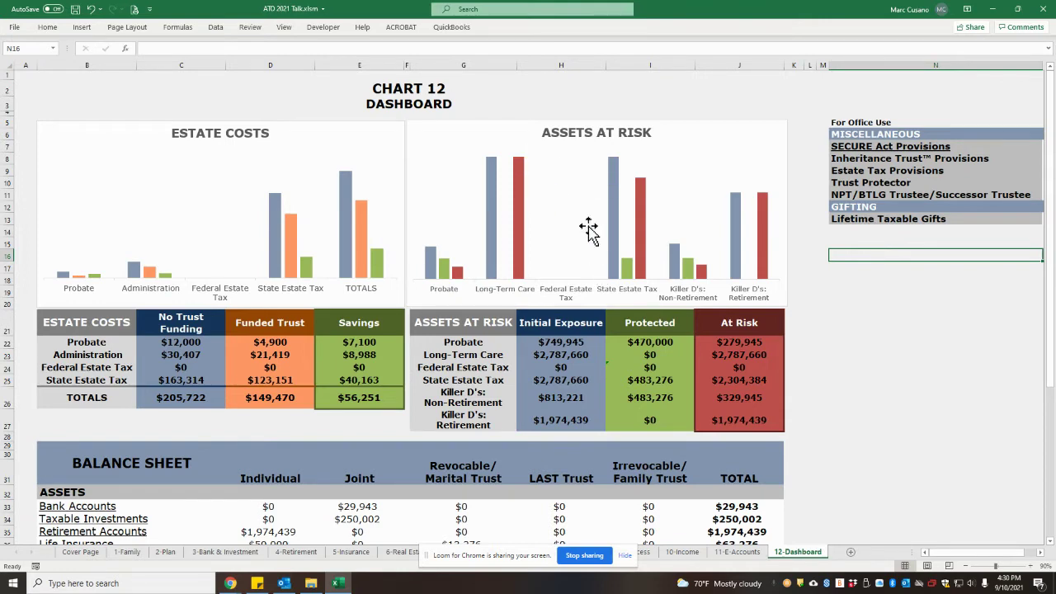
Reveal the chart bar values on the estate-cost and assets-at-risk charts
mouse_move(609, 239)
scroll(356, 262, "down", 5)
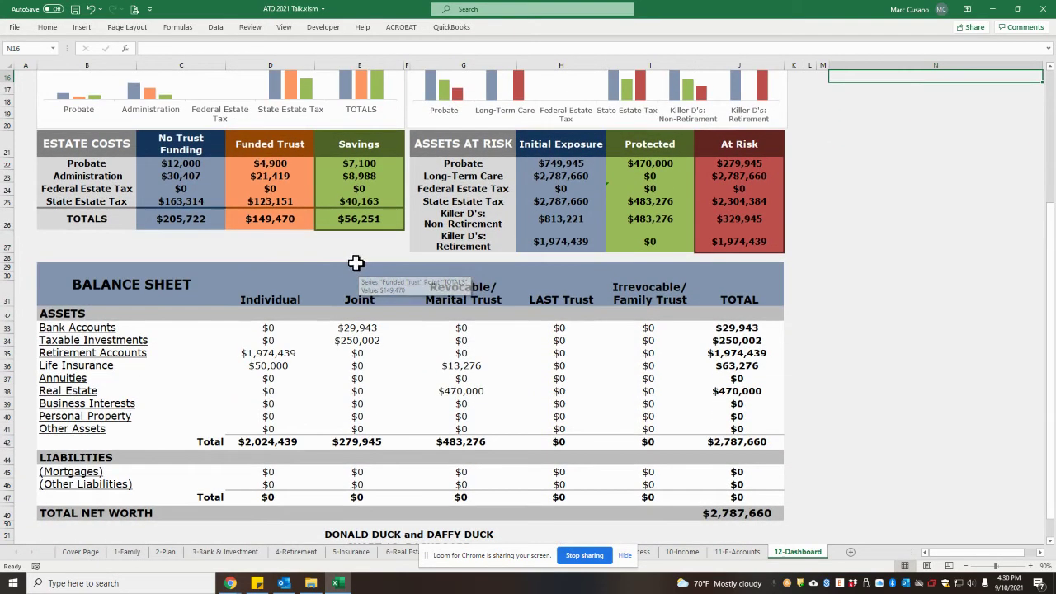
left_click(118, 283)
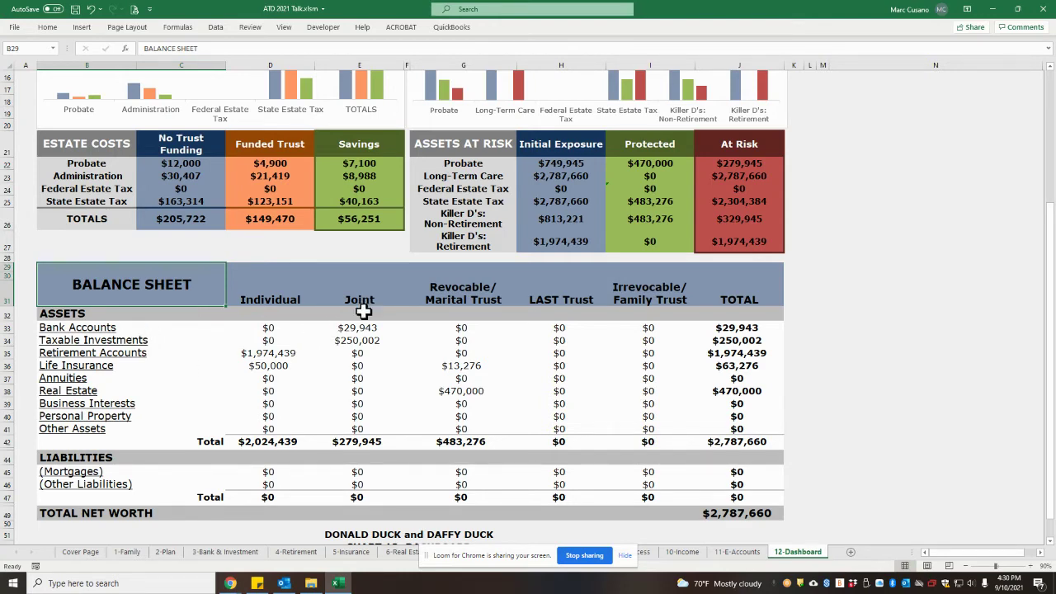
left_click(386, 328)
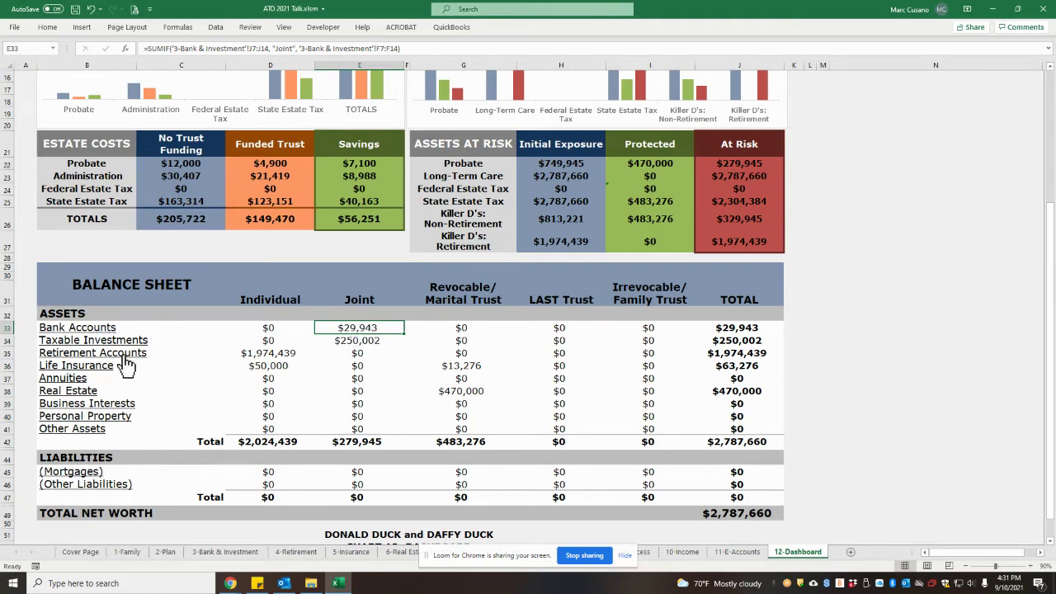
left_click(264, 353)
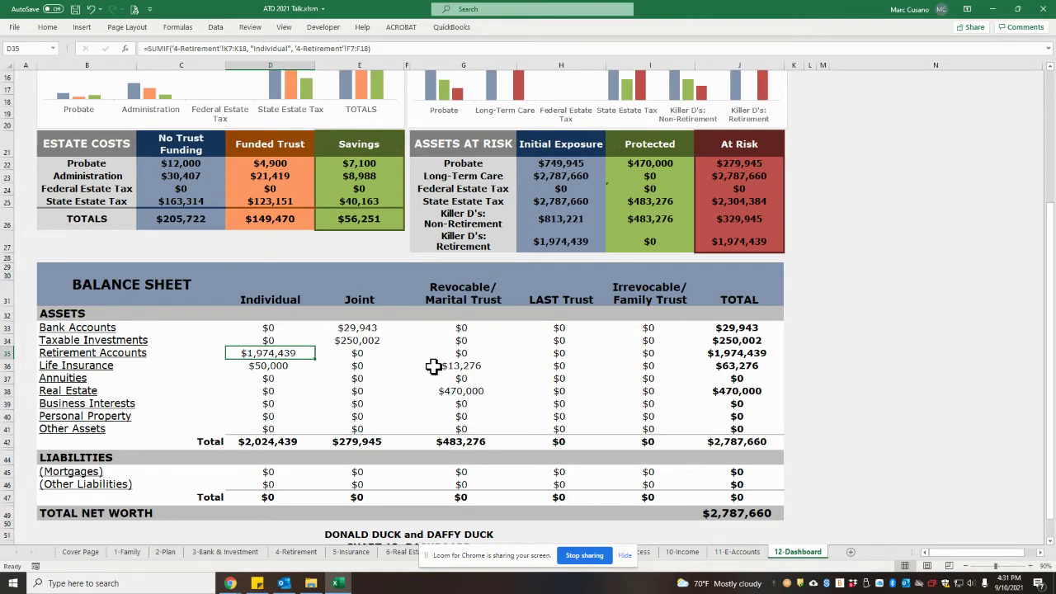
left_click(281, 366)
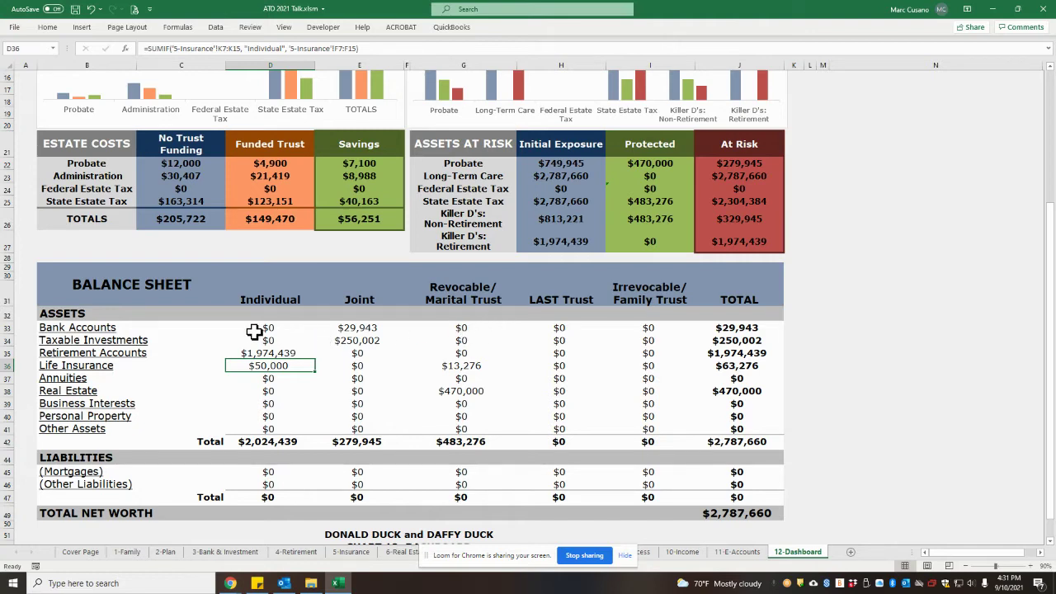
left_click(271, 293)
left_click(359, 298)
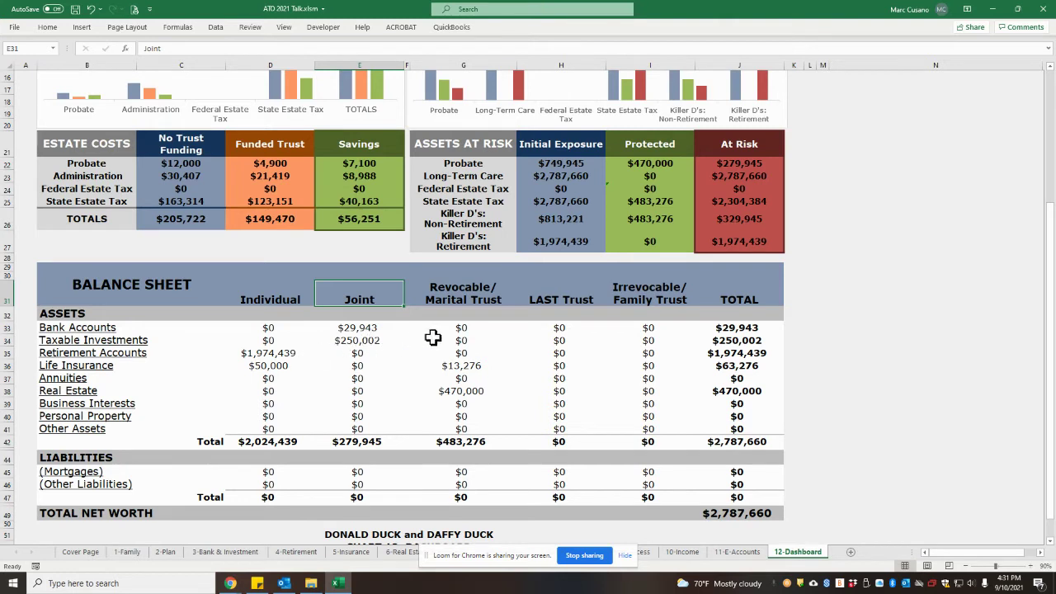
Select the Revocable/Marital, LAST and Irrevocable/Family Trust column headings in row 31
left_click(462, 296)
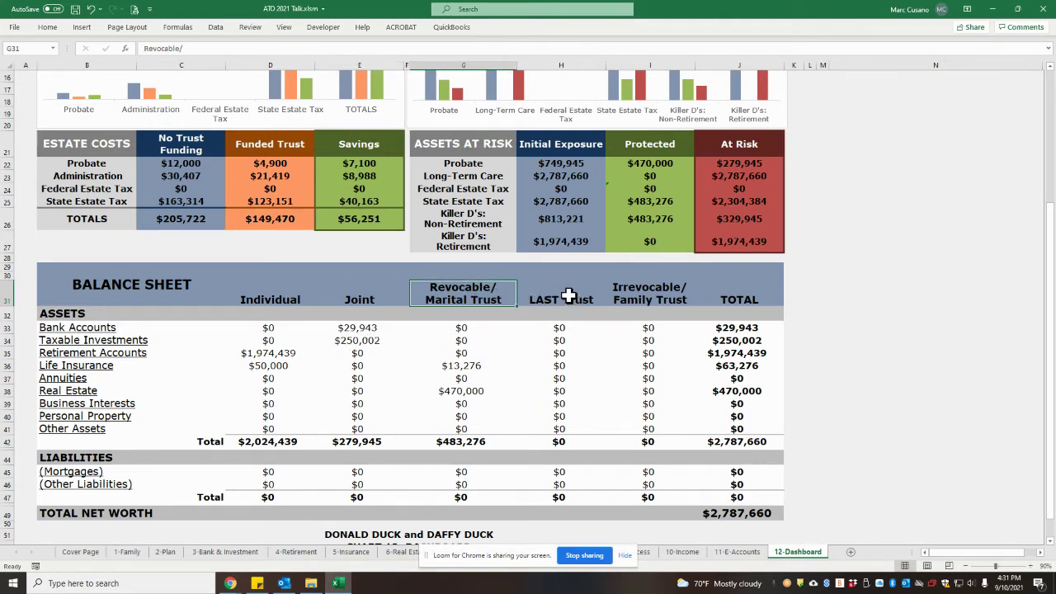
left_click(566, 295)
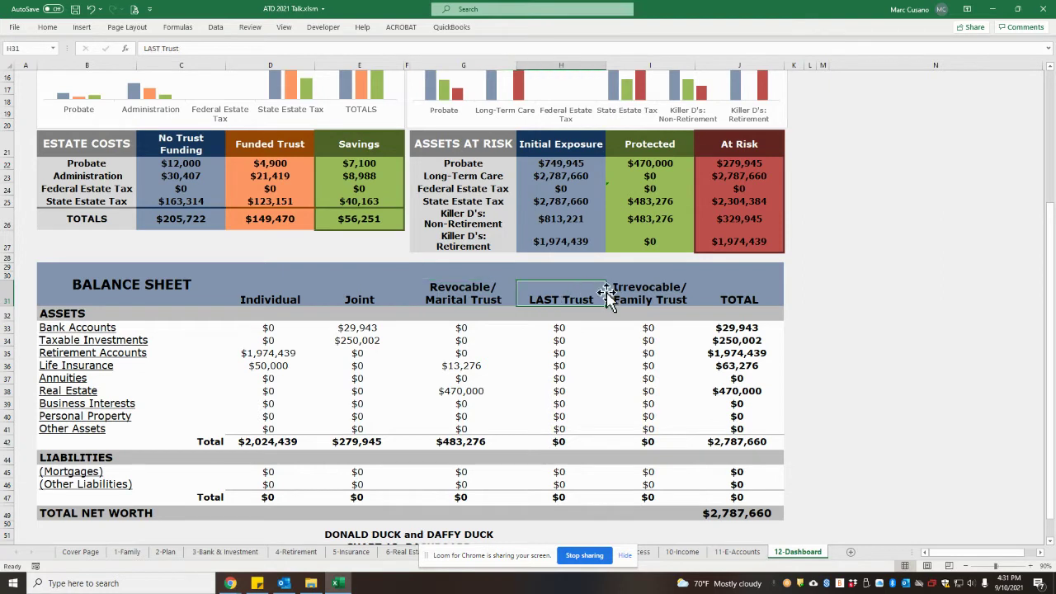
left_click(650, 297)
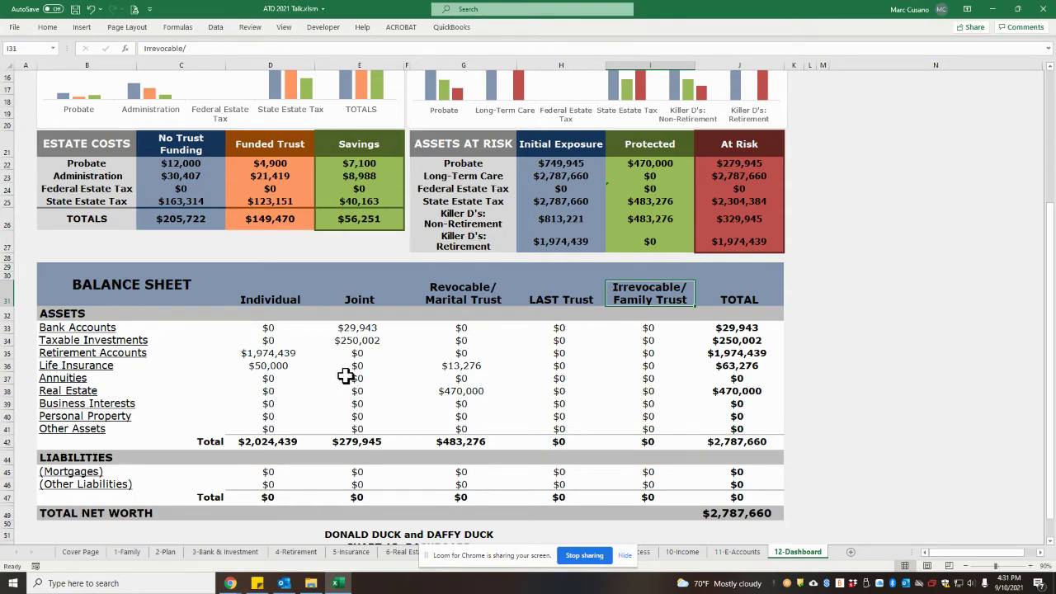
scroll(442, 396, "up", 5)
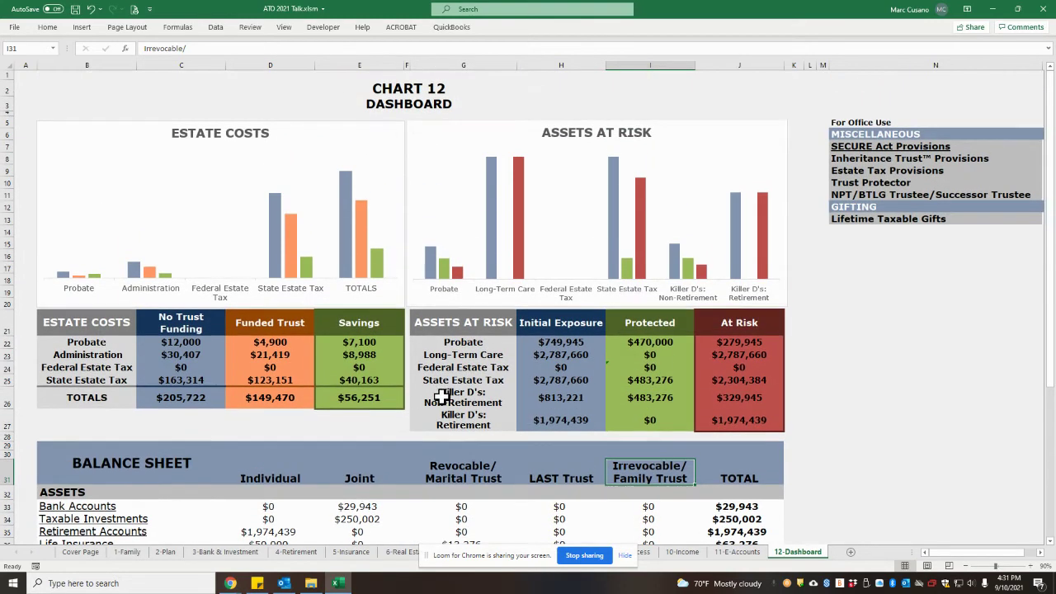
left_click(219, 132)
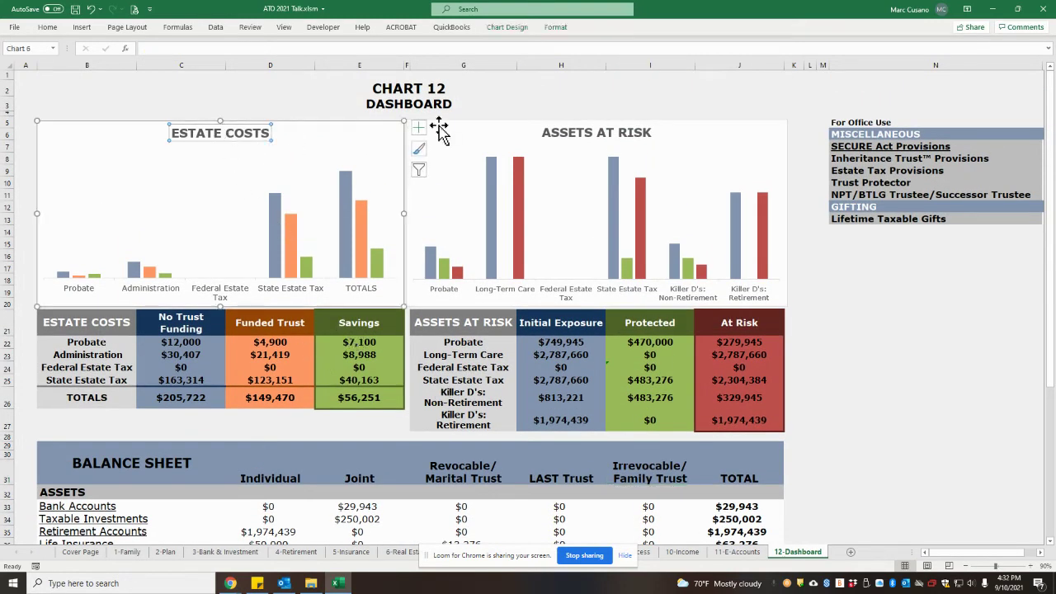
left_click(608, 133)
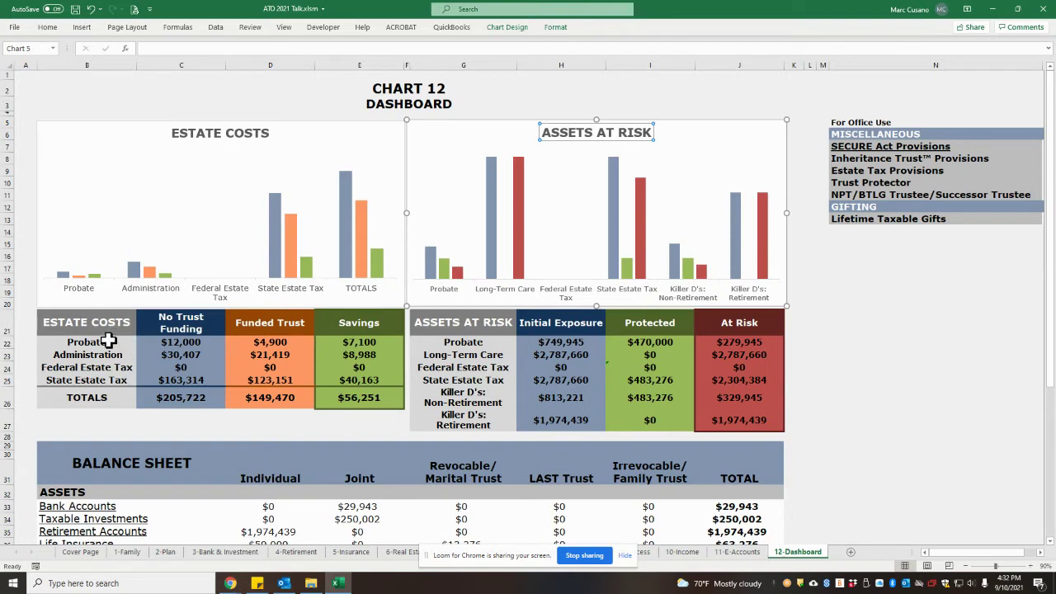
left_click(130, 341)
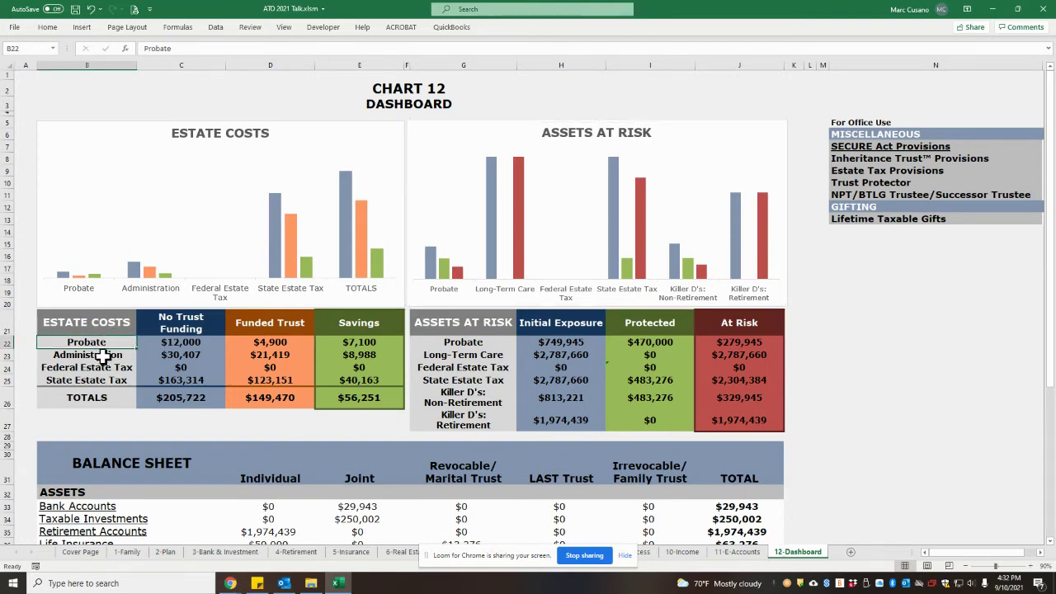
left_click(104, 355)
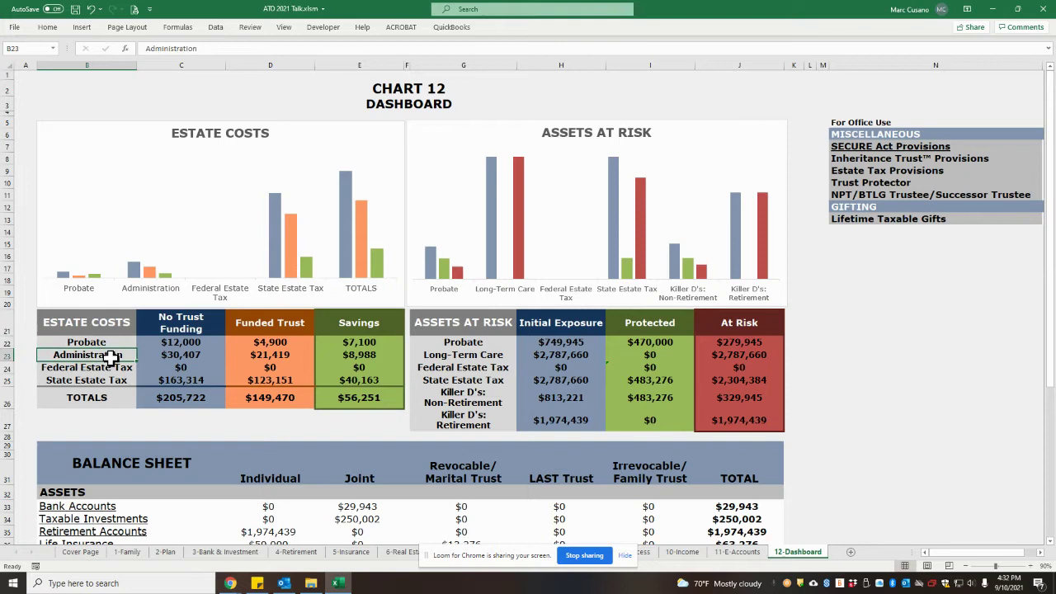
left_click(104, 371)
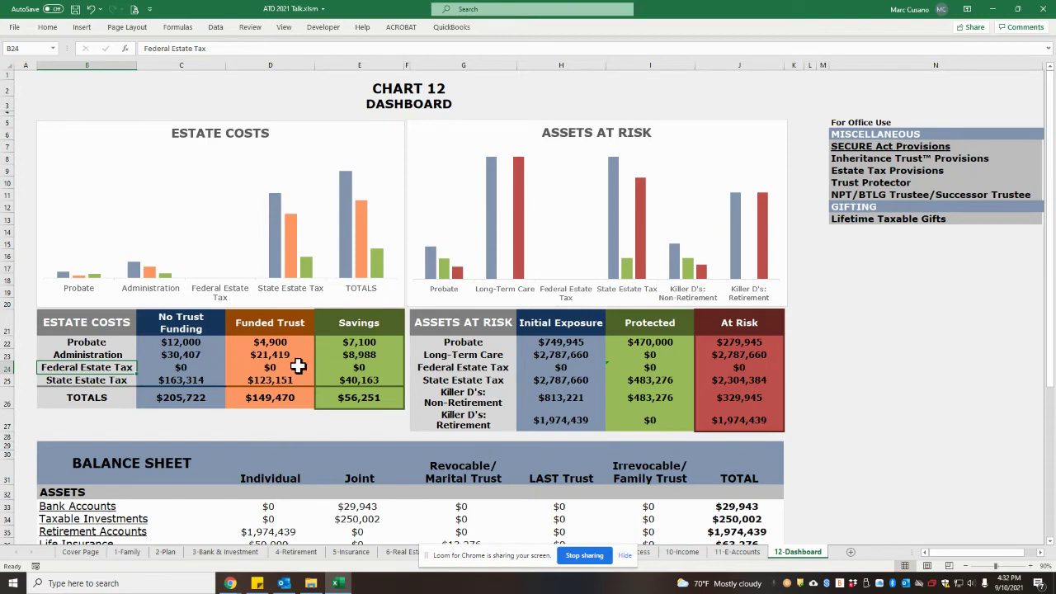
left_click(196, 342)
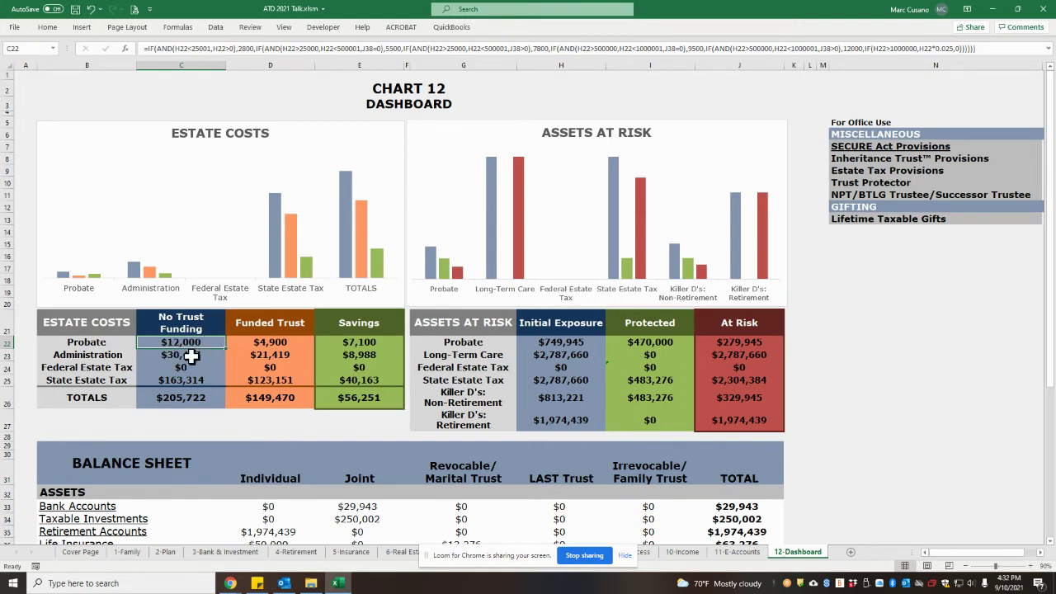
left_click(200, 353)
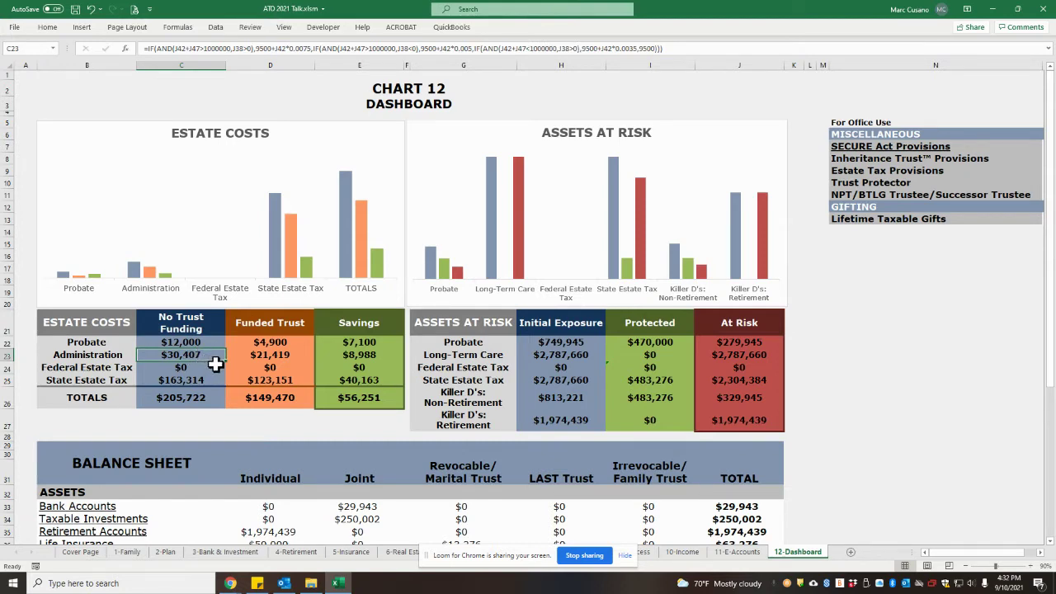
left_click(284, 340)
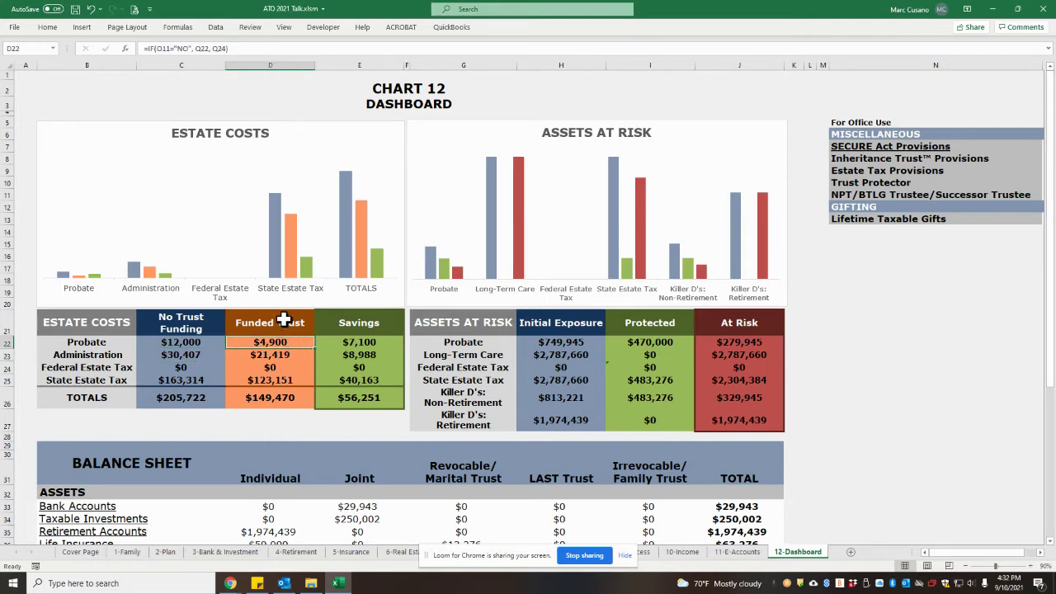
left_click(283, 317)
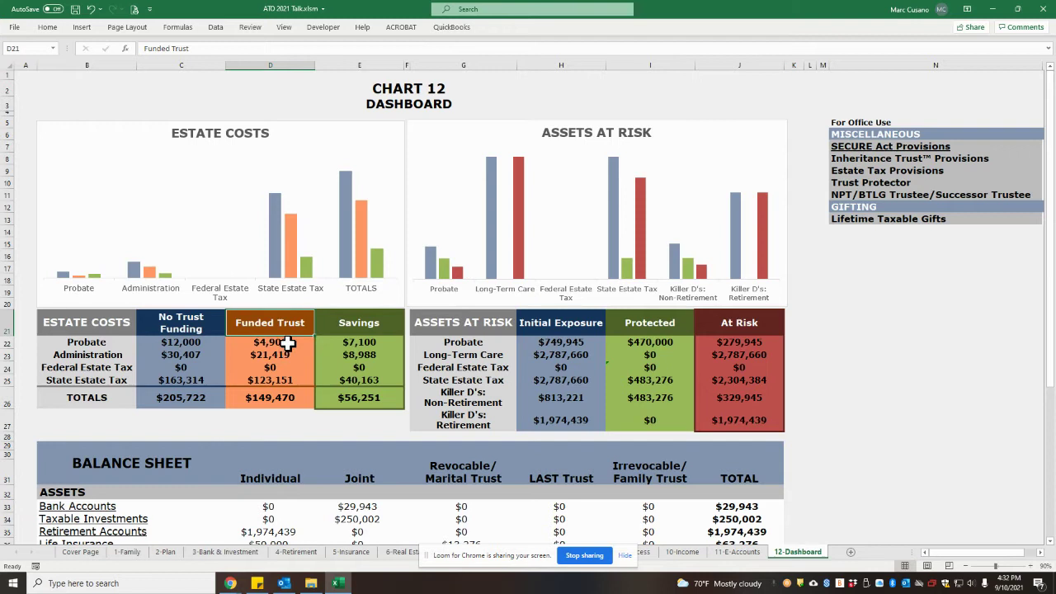
left_click(287, 343)
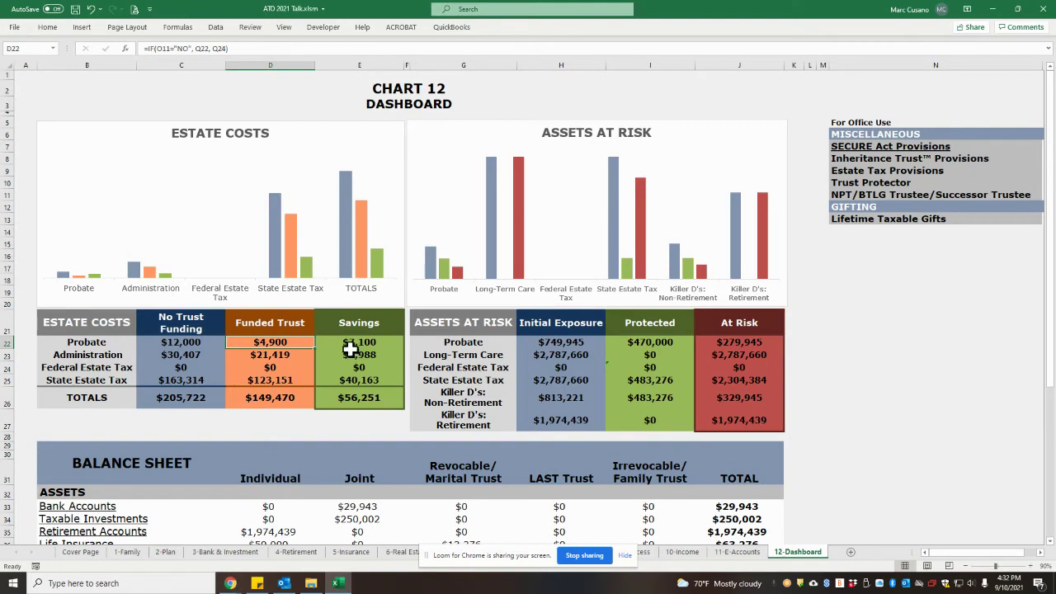
scroll(377, 342, "down", 5)
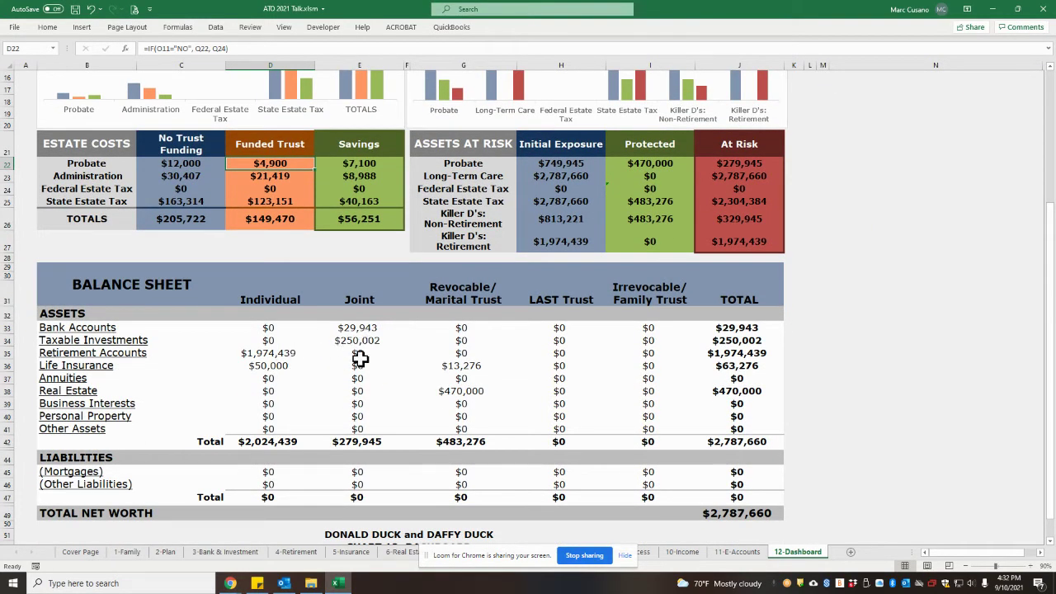
left_click(470, 366)
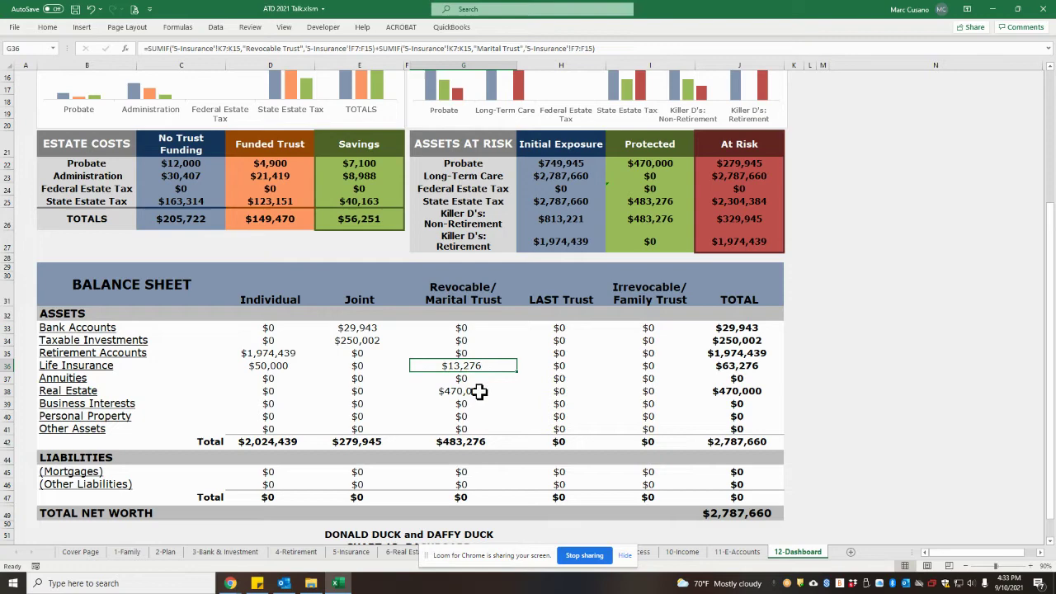
left_click(479, 392)
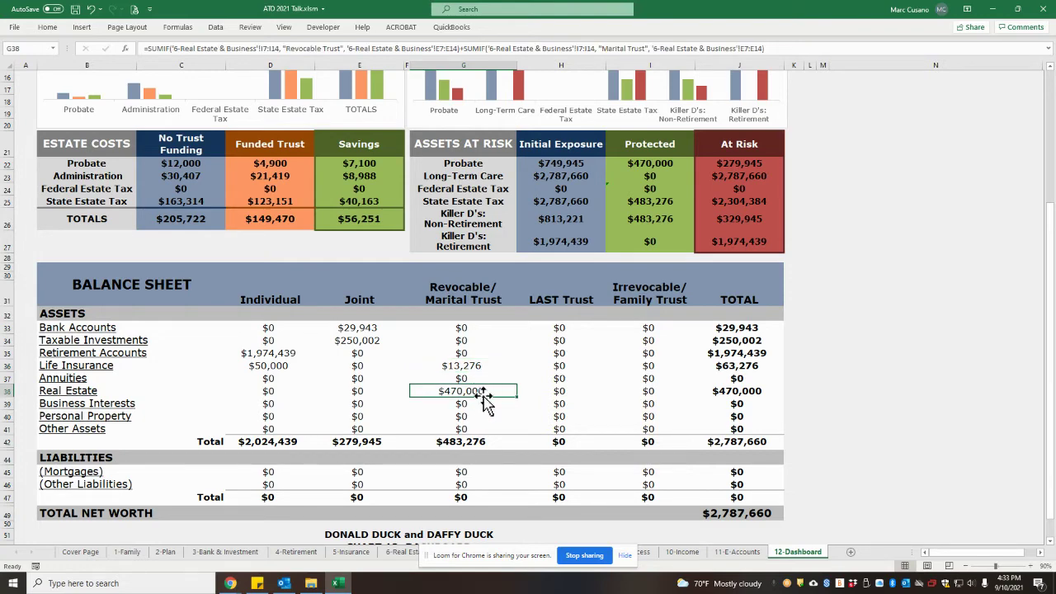
left_click(366, 327)
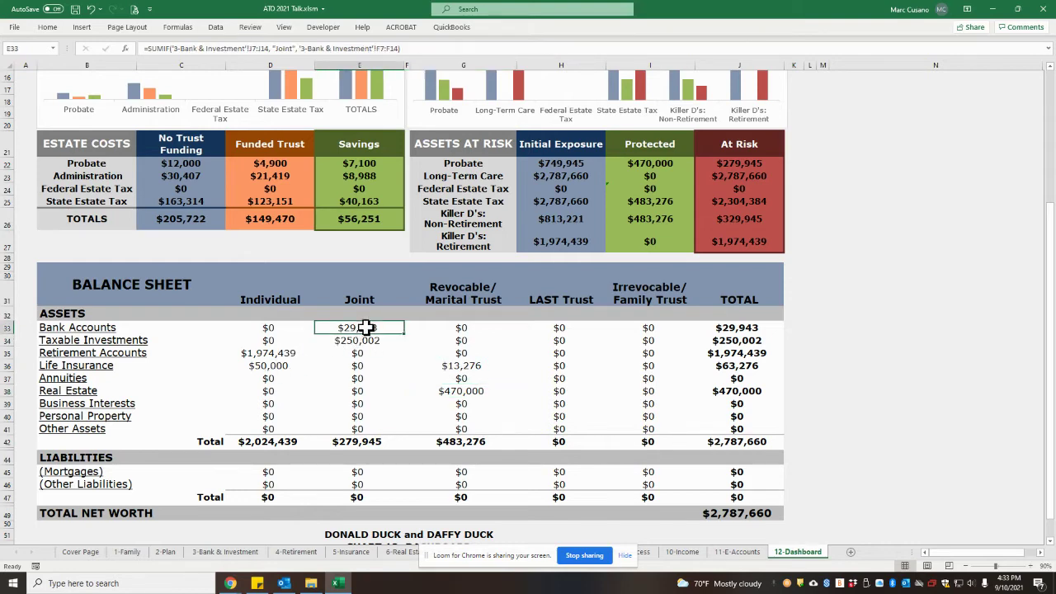
left_click_drag(365, 328, 367, 340)
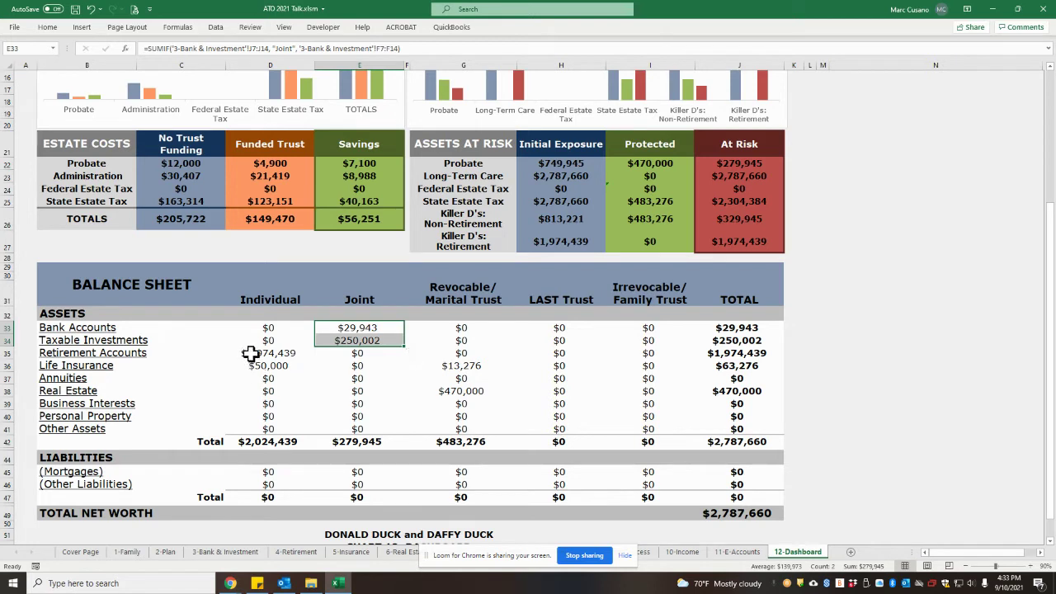
left_click(252, 353)
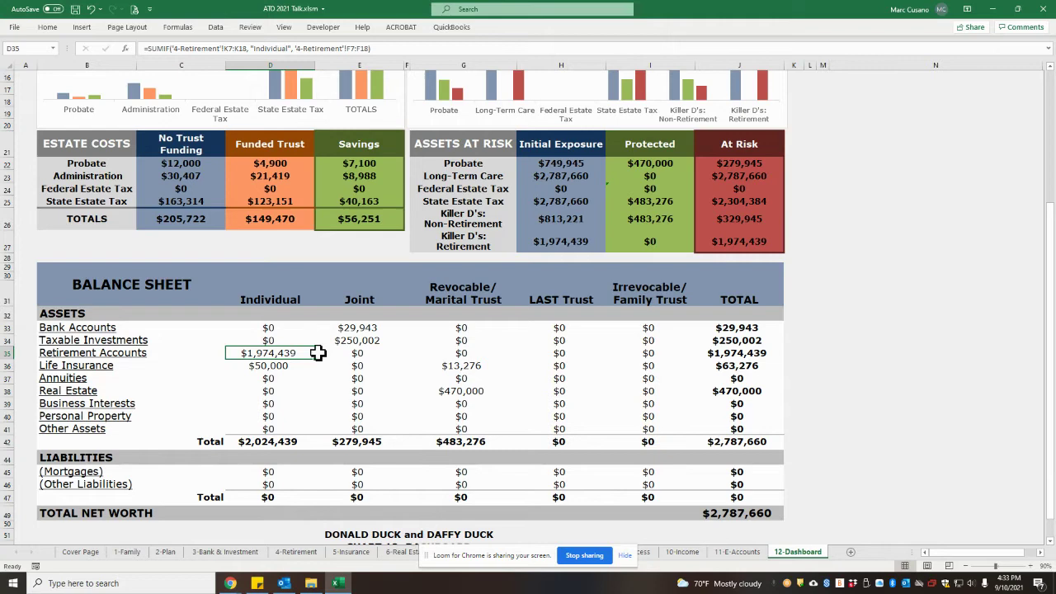
scroll(341, 347, "up", 5)
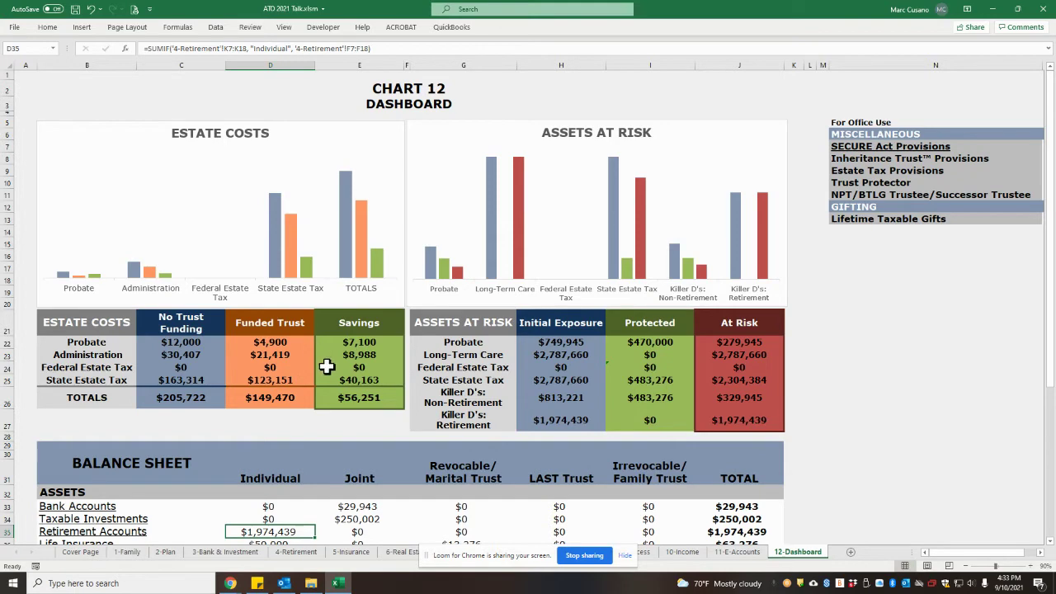
scroll(402, 419, "down", 5)
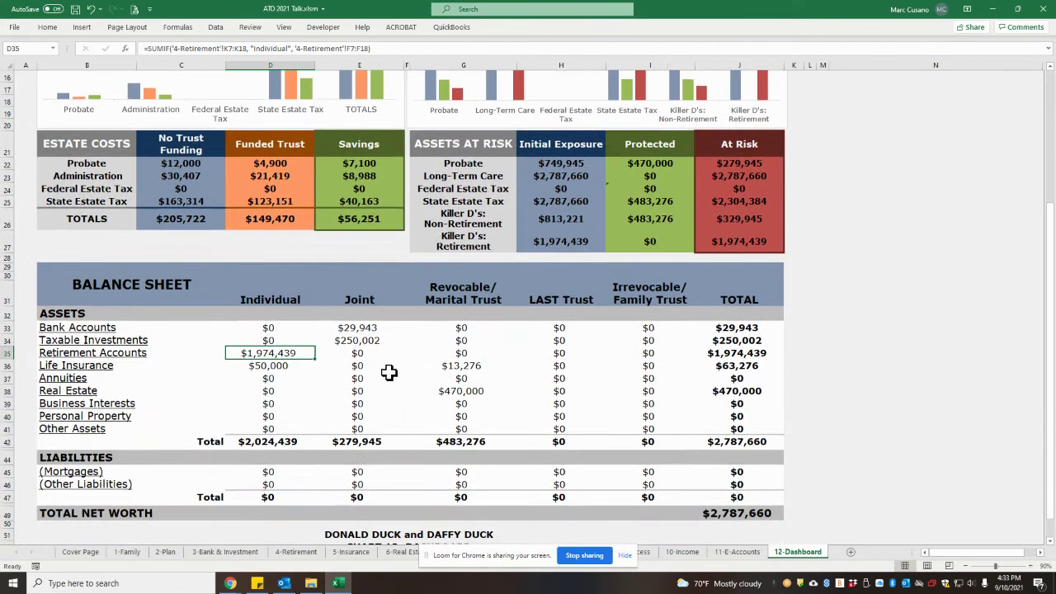
left_click(273, 301)
left_click_drag(273, 301, 355, 303)
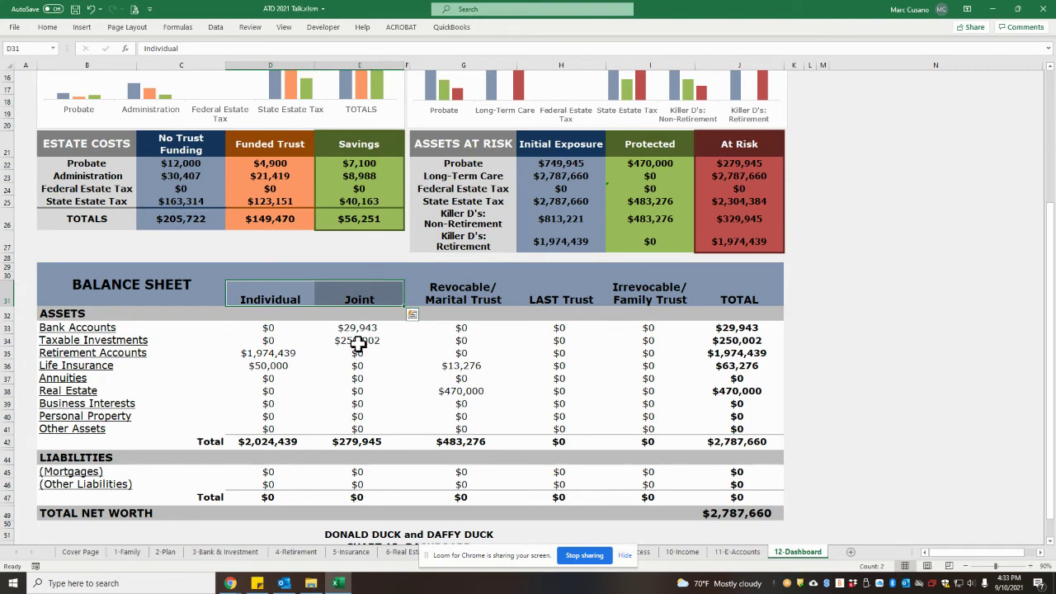
scroll(372, 333, "up", 5)
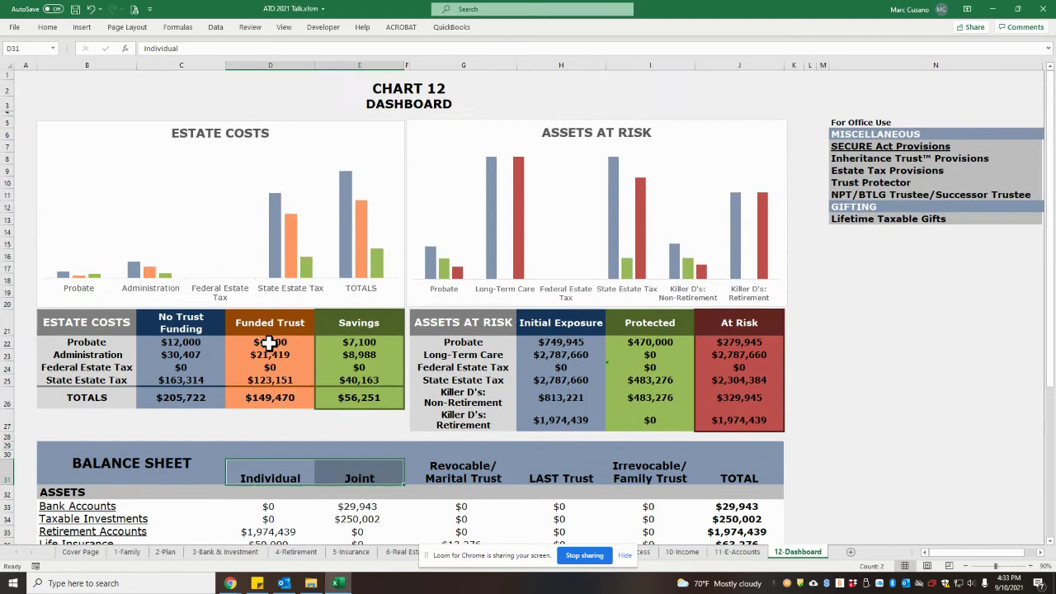
left_click(269, 343)
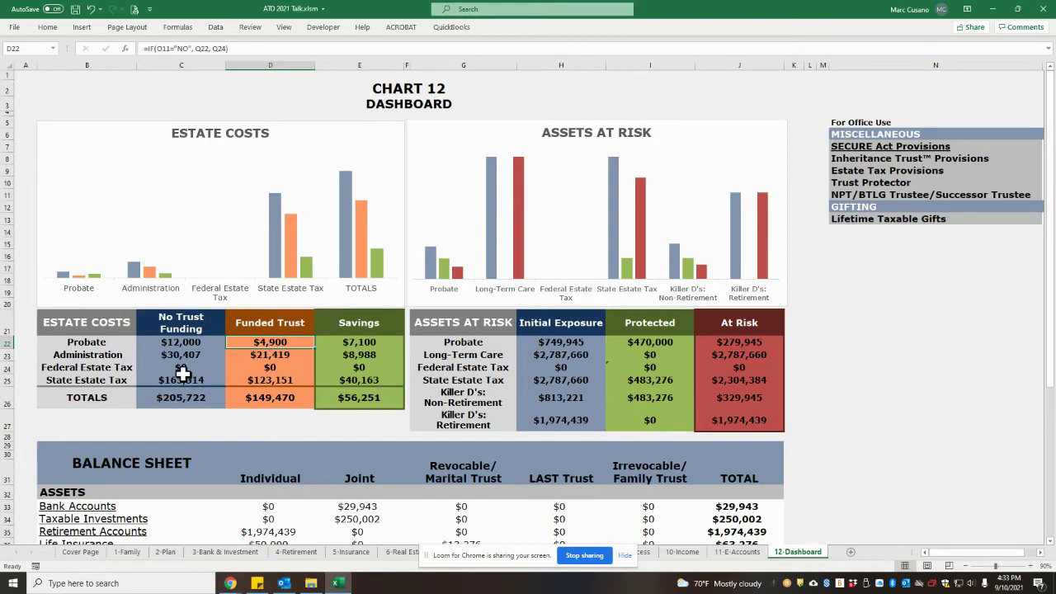
scroll(190, 368, "down", 5)
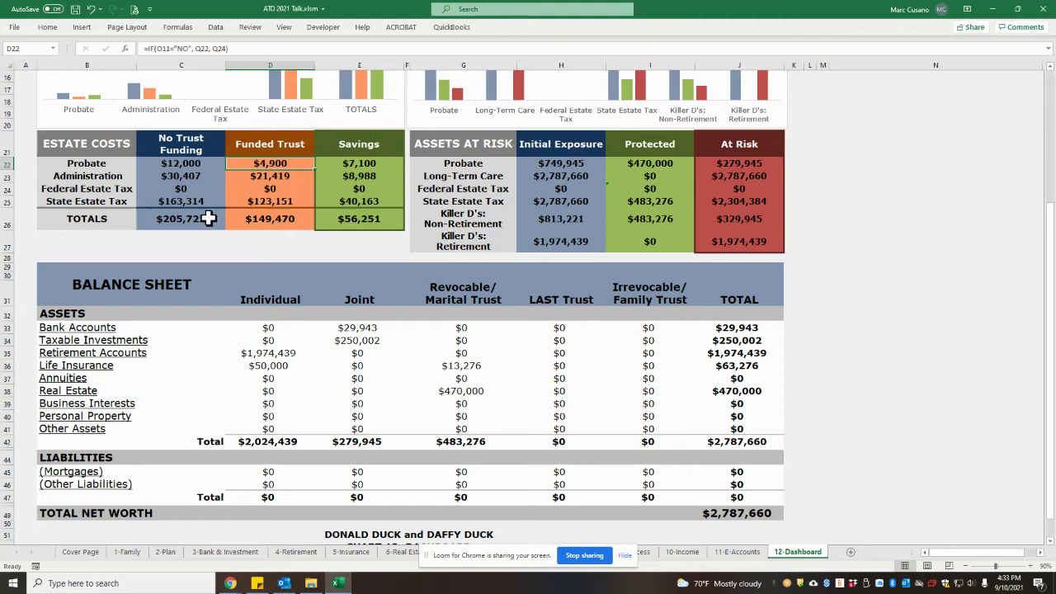
left_click(183, 188)
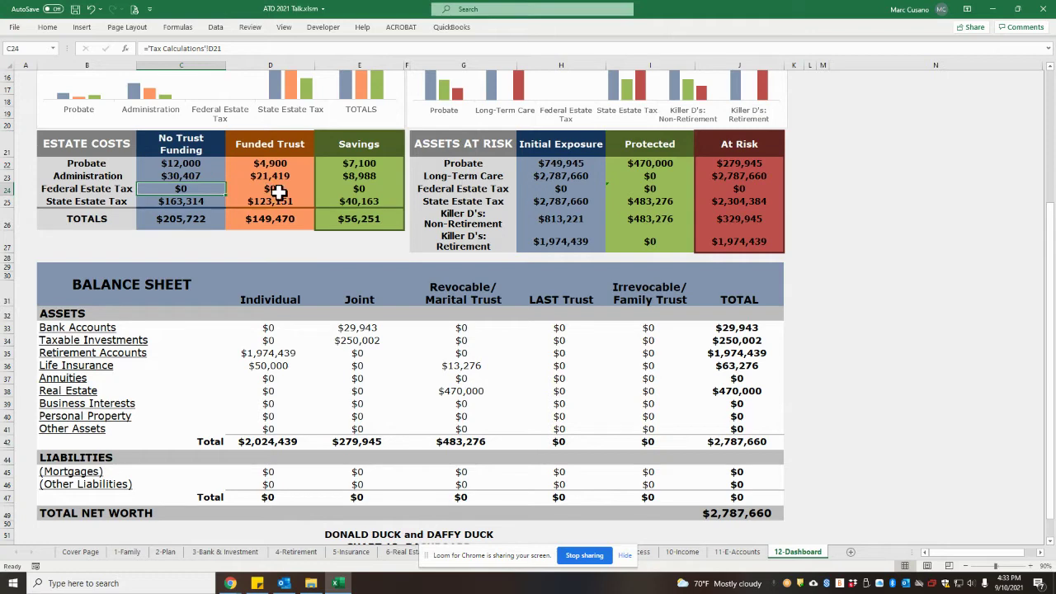
left_click(192, 201)
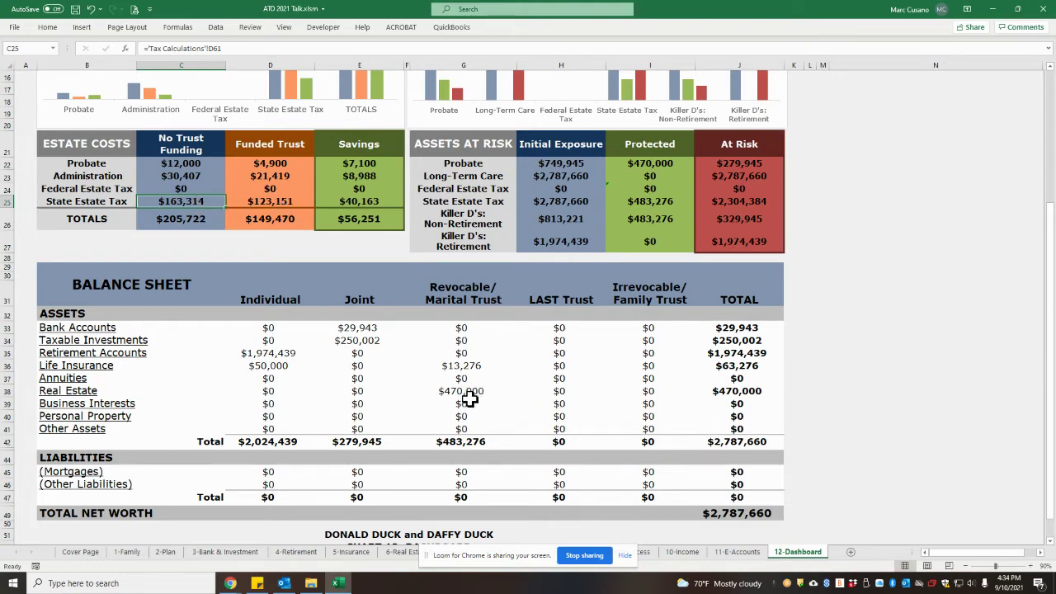
left_click(468, 441)
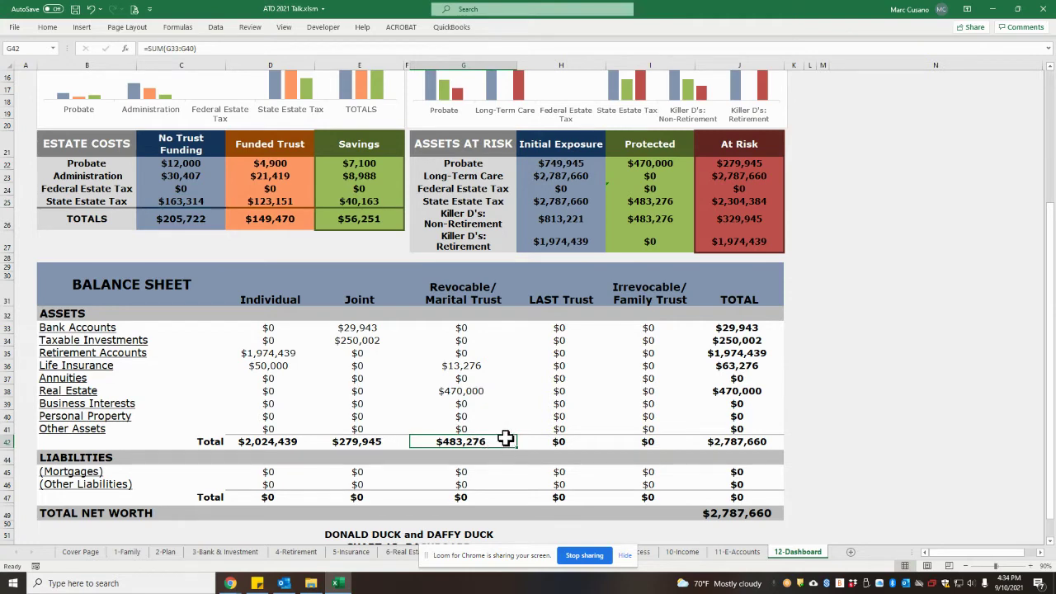
left_click(360, 200)
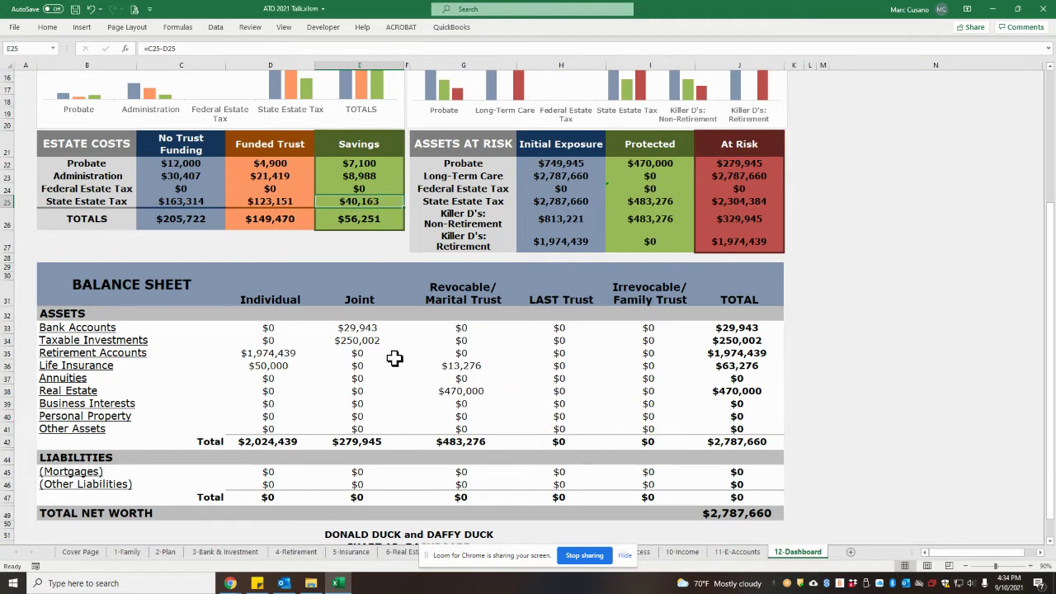
left_click(279, 347)
left_click_drag(268, 327, 356, 429)
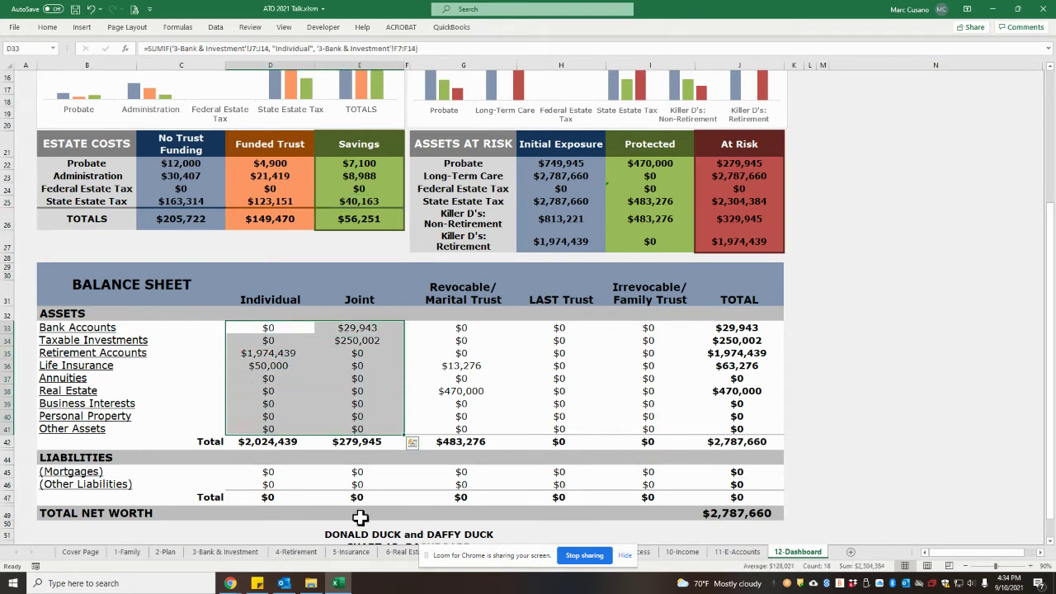
left_click_drag(464, 331, 654, 423)
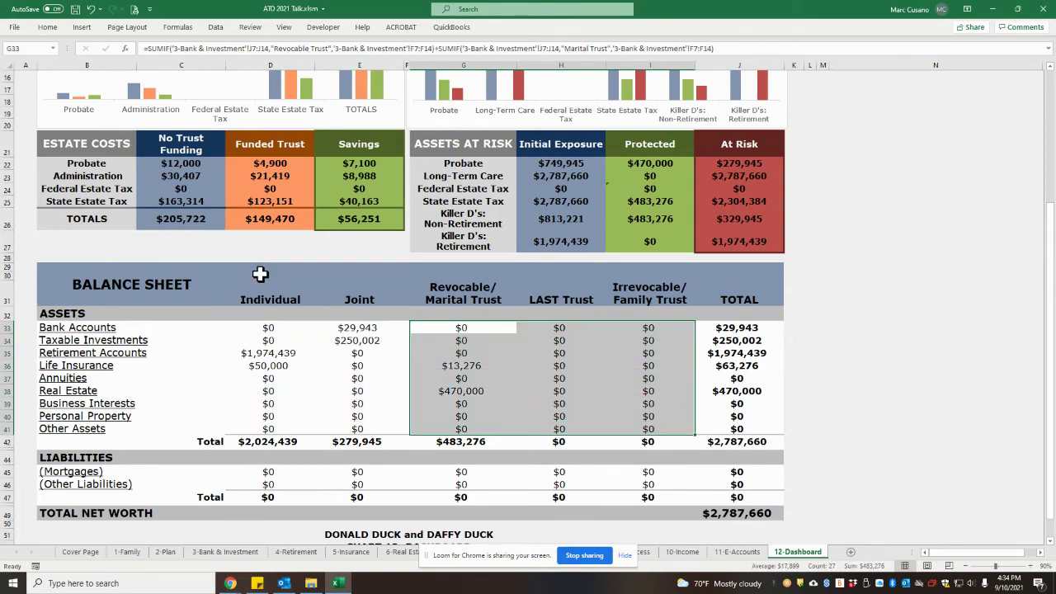
scroll(262, 278, "up", 4)
scroll(269, 284, "down", 4)
scroll(268, 283, "up", 5)
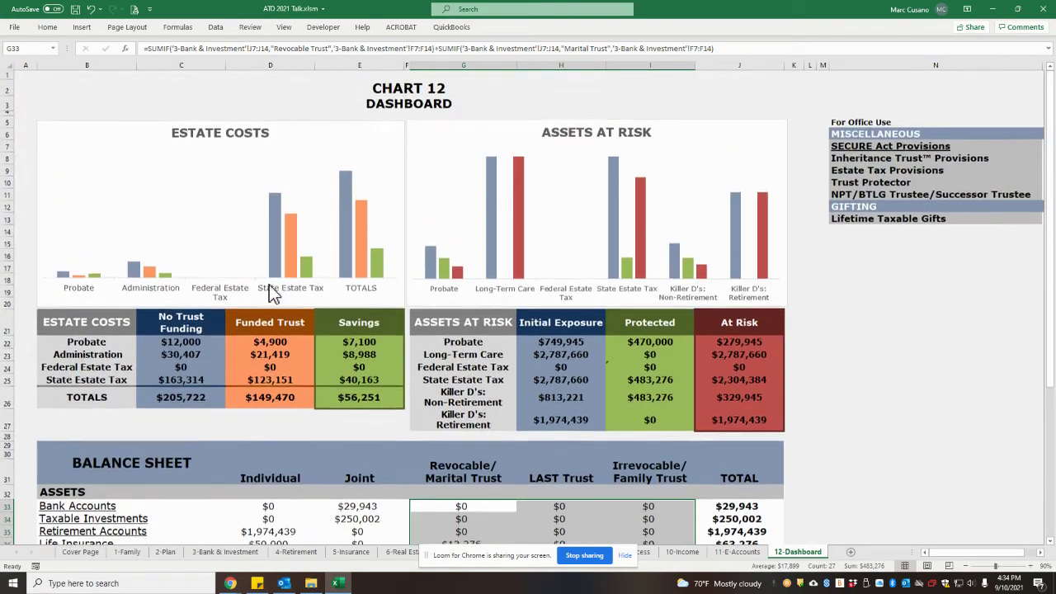
left_click(109, 316)
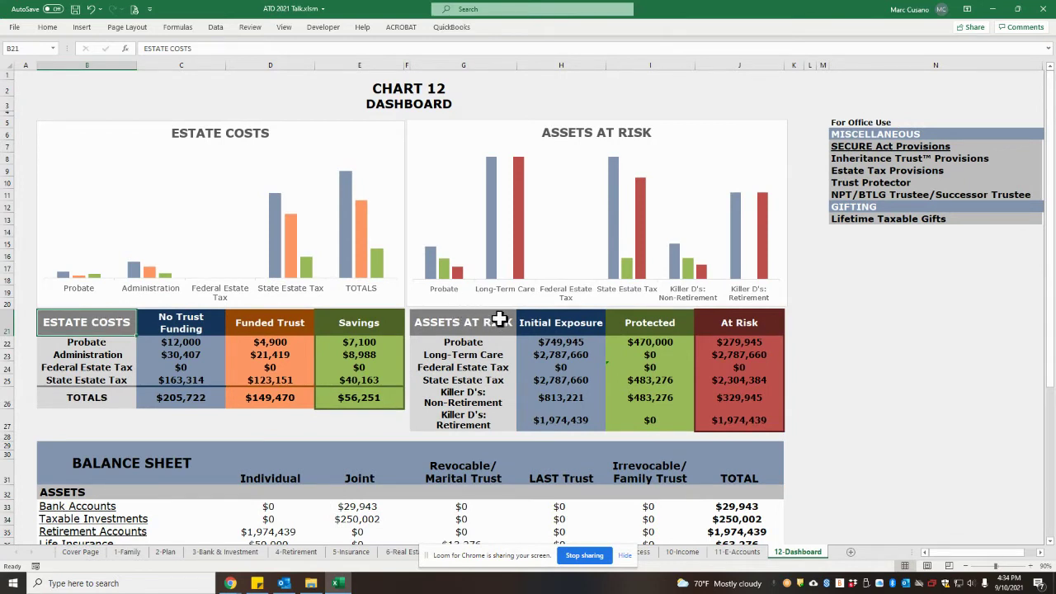
left_click(581, 134)
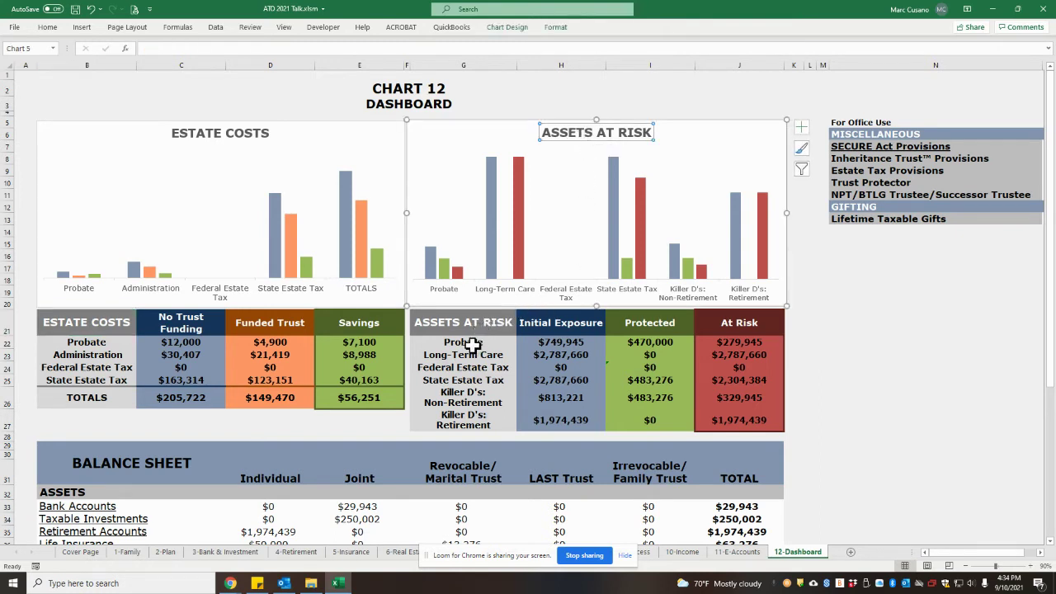
left_click_drag(471, 345, 719, 418)
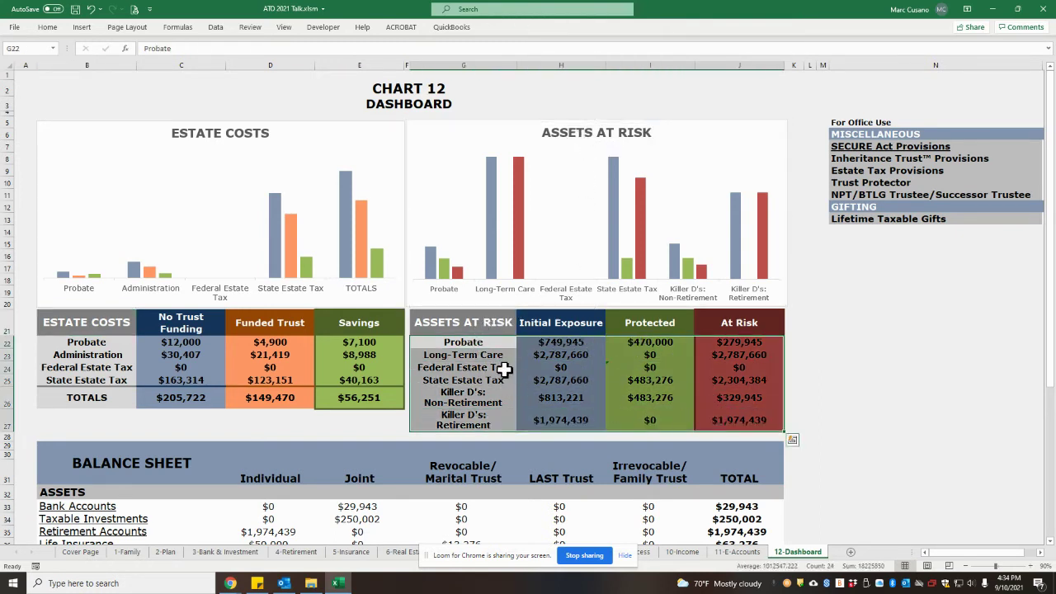
left_click(582, 345)
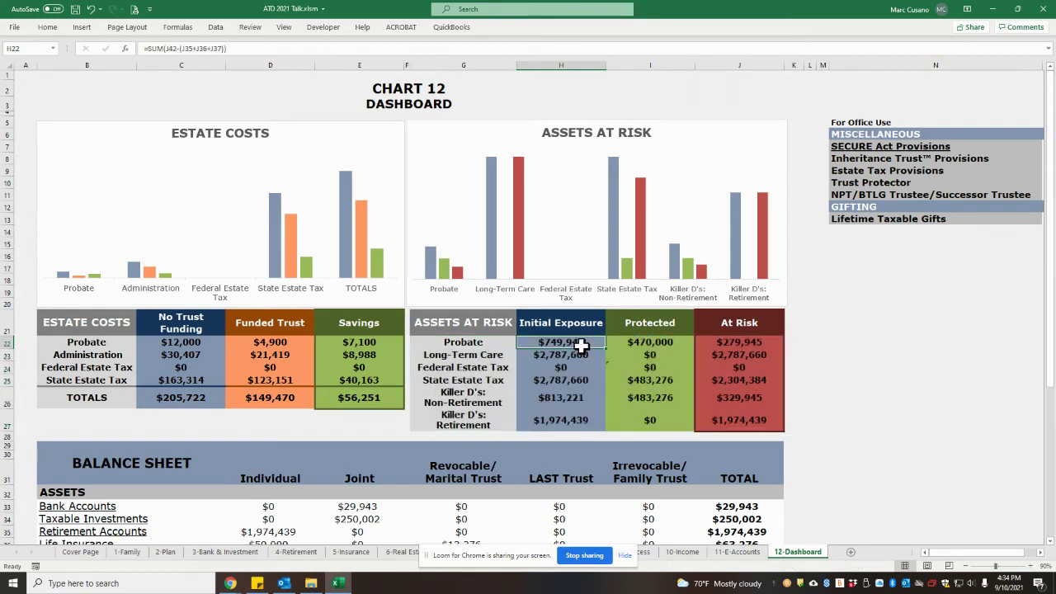
left_click(490, 355)
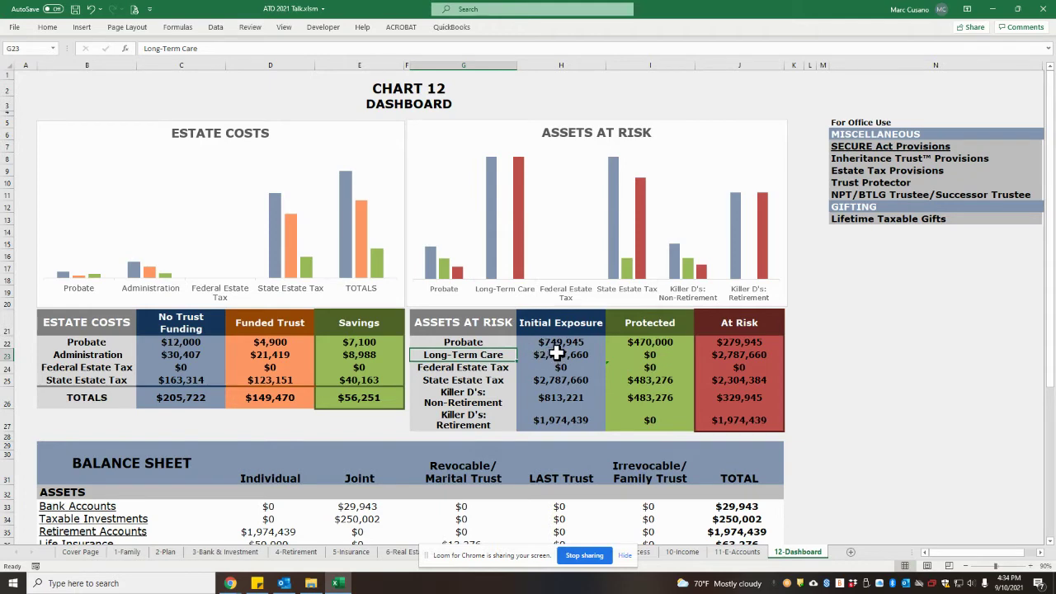
scroll(558, 353, "down", 5)
left_click(656, 176)
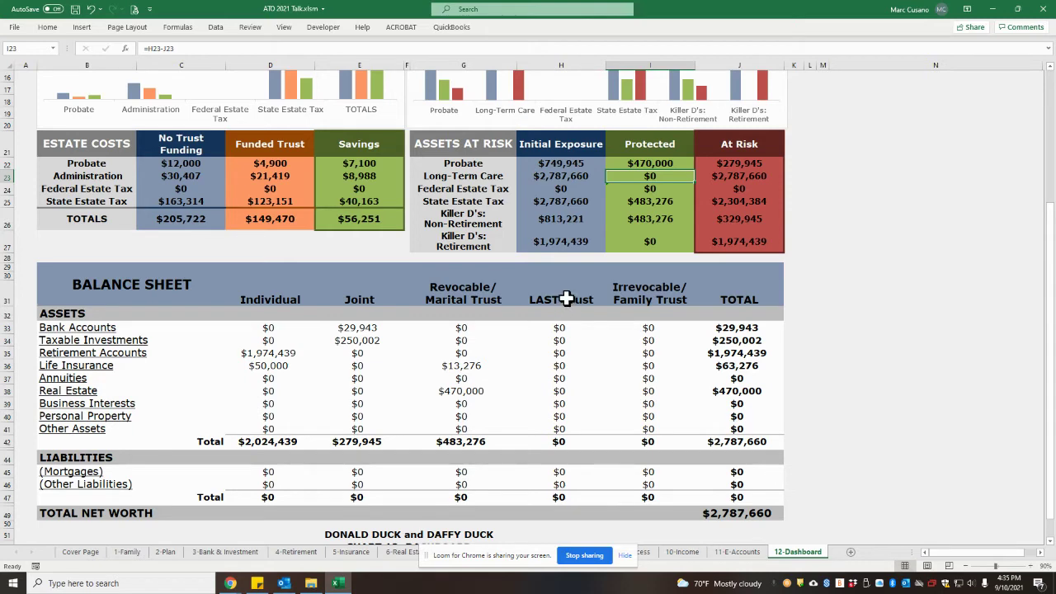
left_click_drag(566, 298, 567, 441)
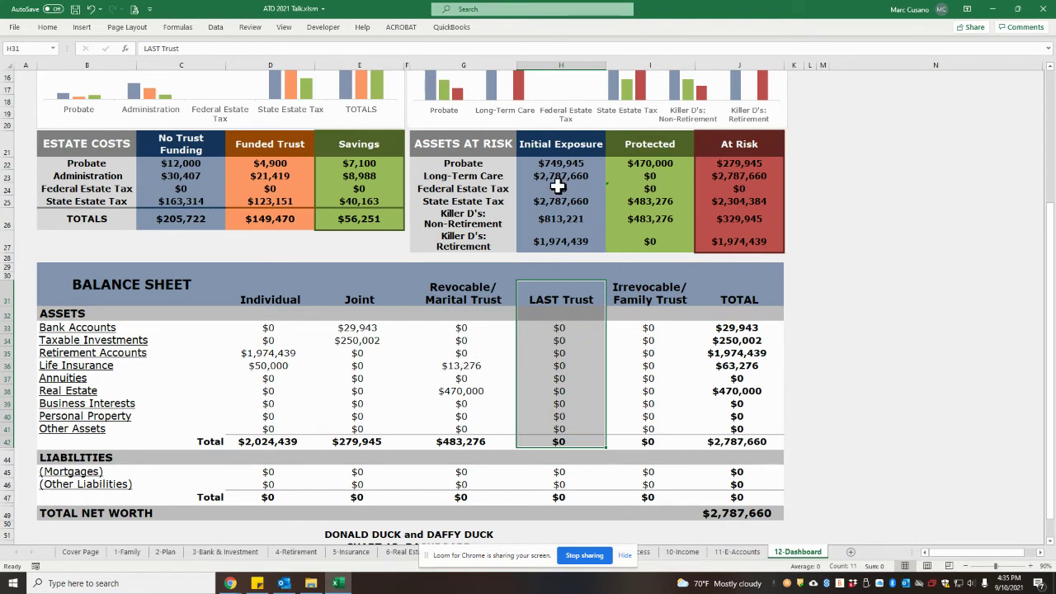
left_click(652, 176)
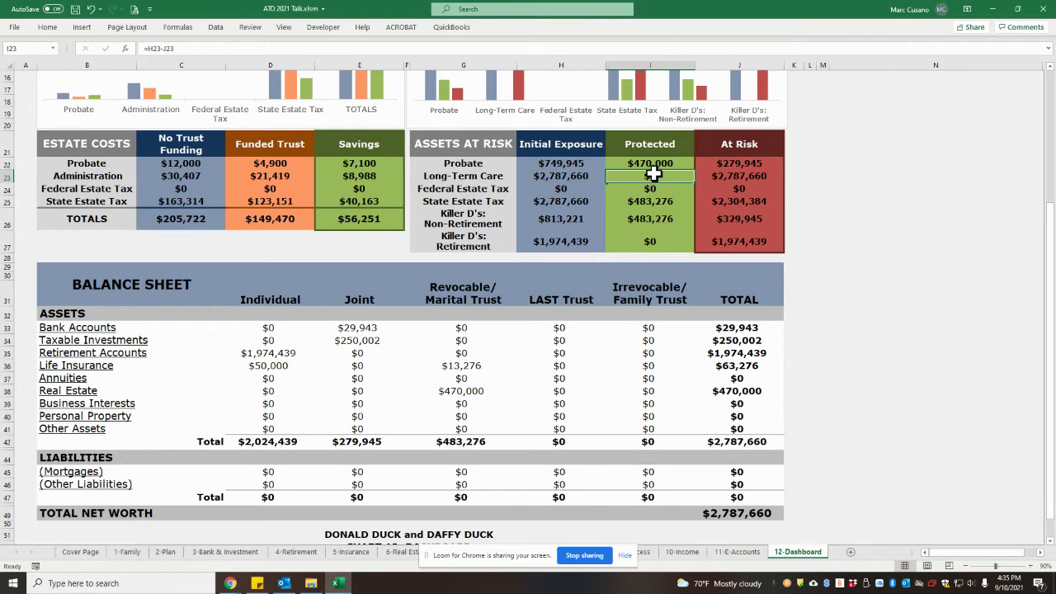
left_click(559, 176)
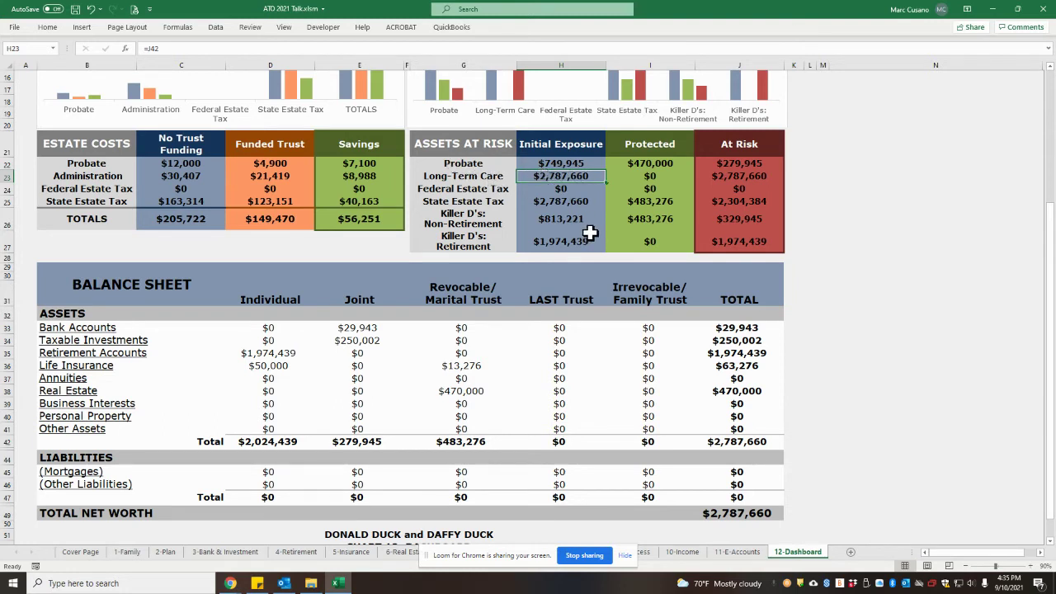
left_click(467, 223)
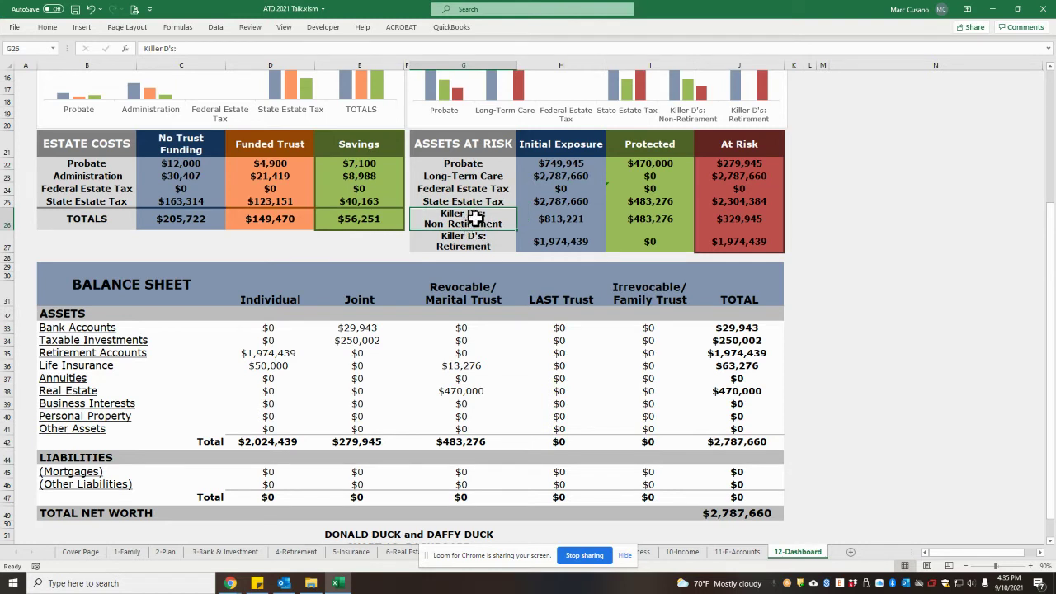
left_click(464, 241)
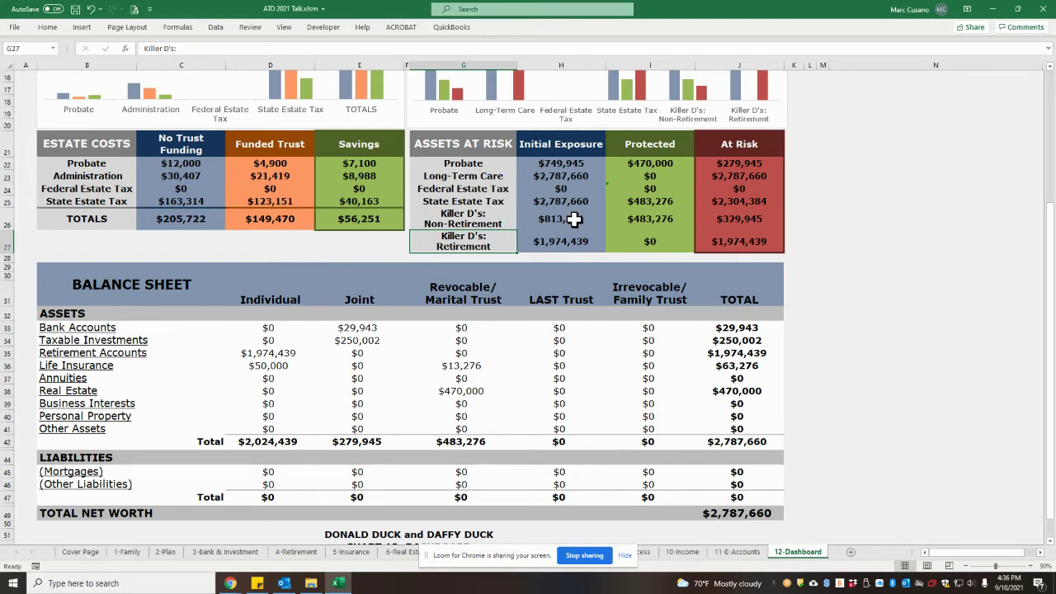
double_click(575, 219)
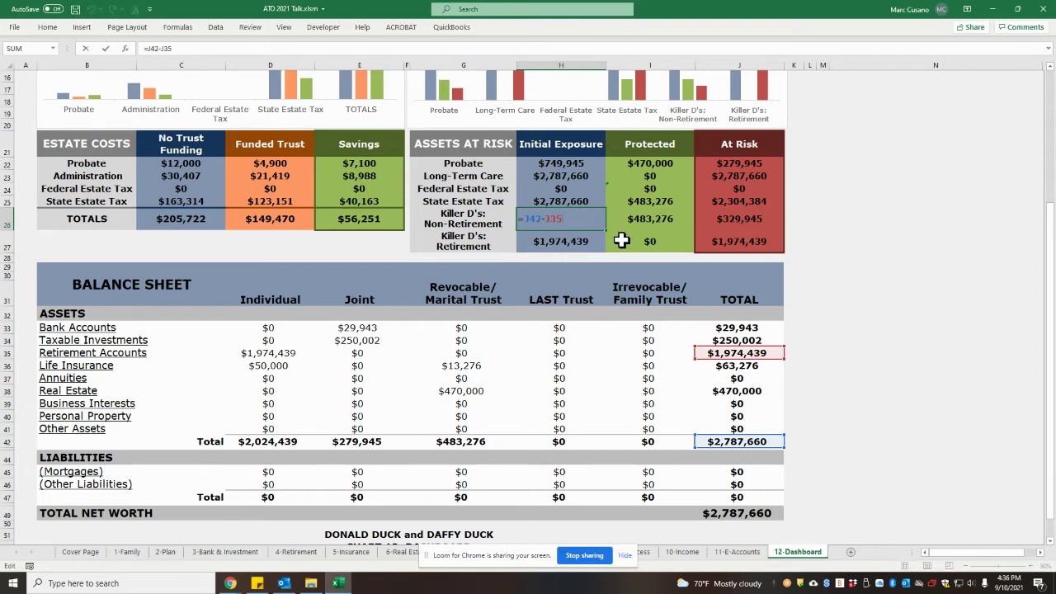
left_click(582, 240)
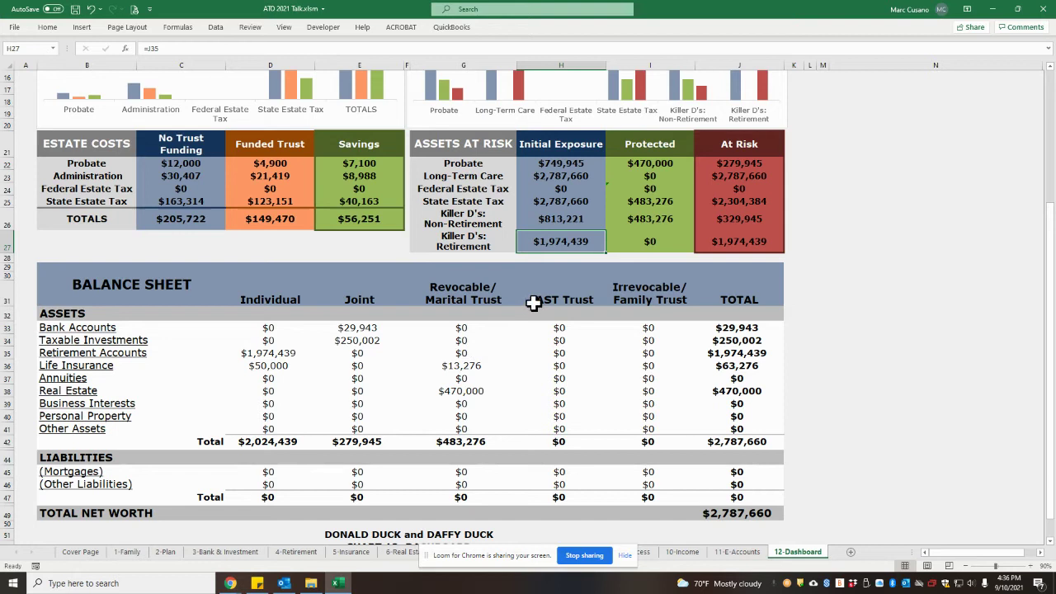
left_click(656, 240)
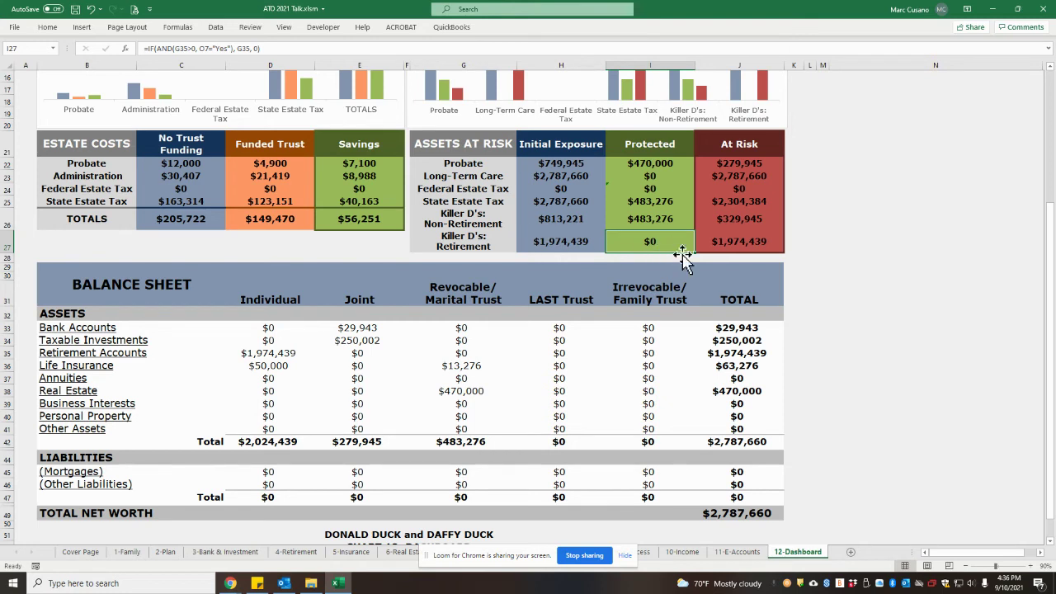
left_click(656, 220)
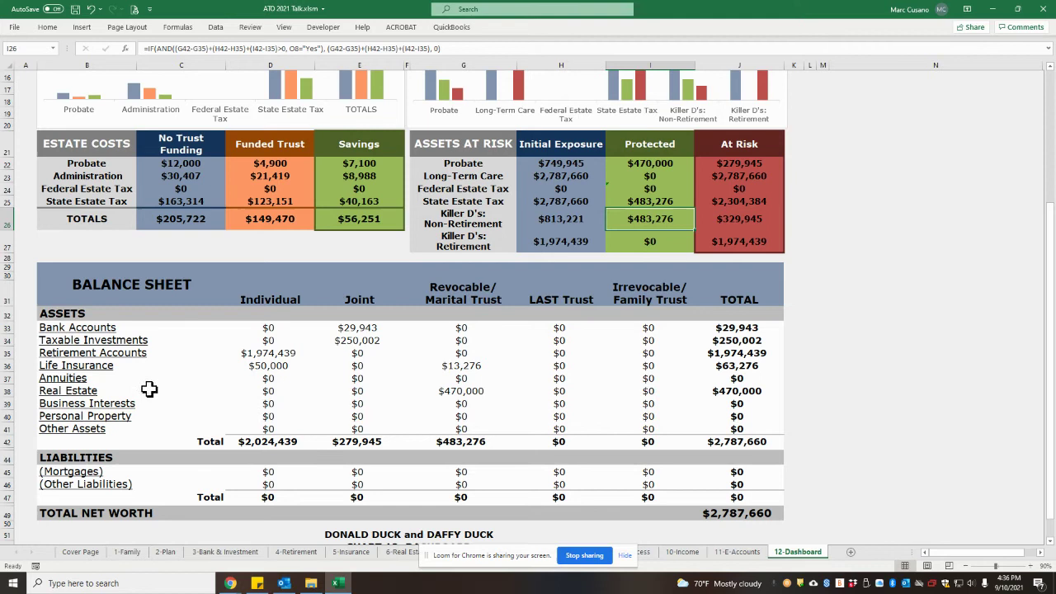
left_click_drag(252, 392, 467, 389)
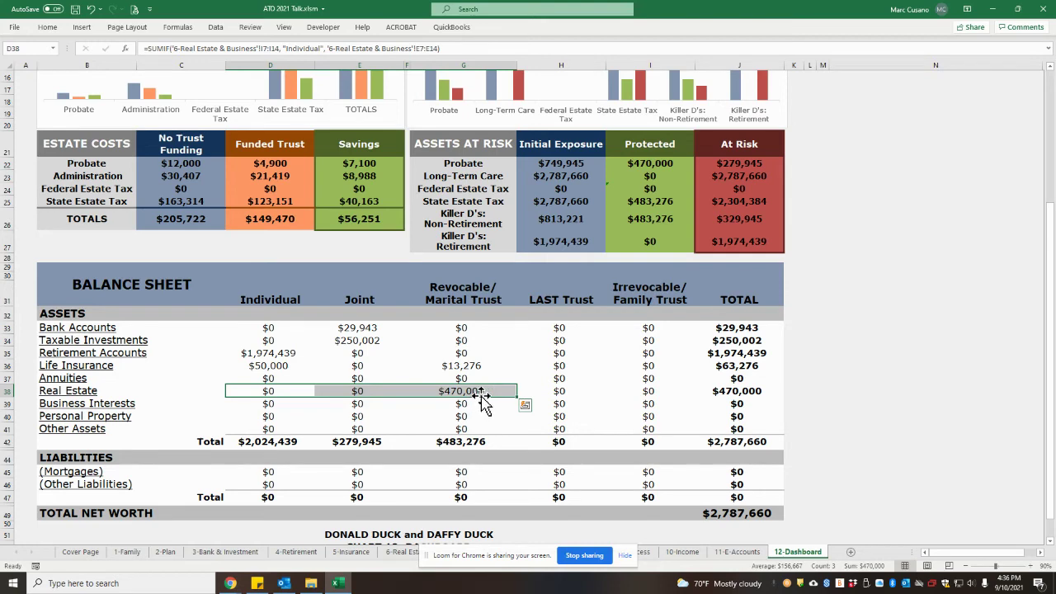
left_click(482, 395)
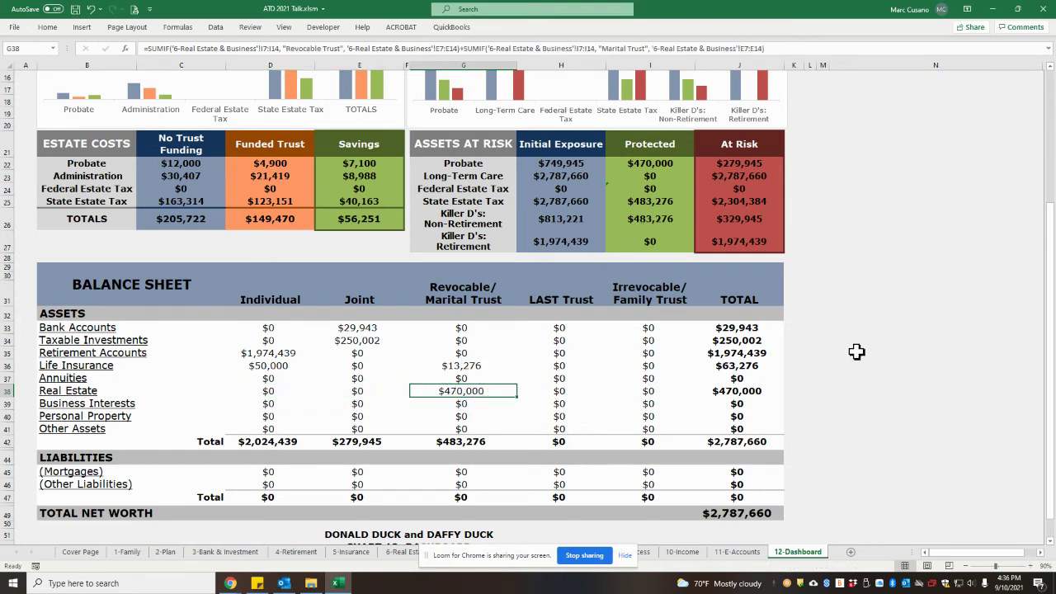
scroll(862, 342, "up", 5)
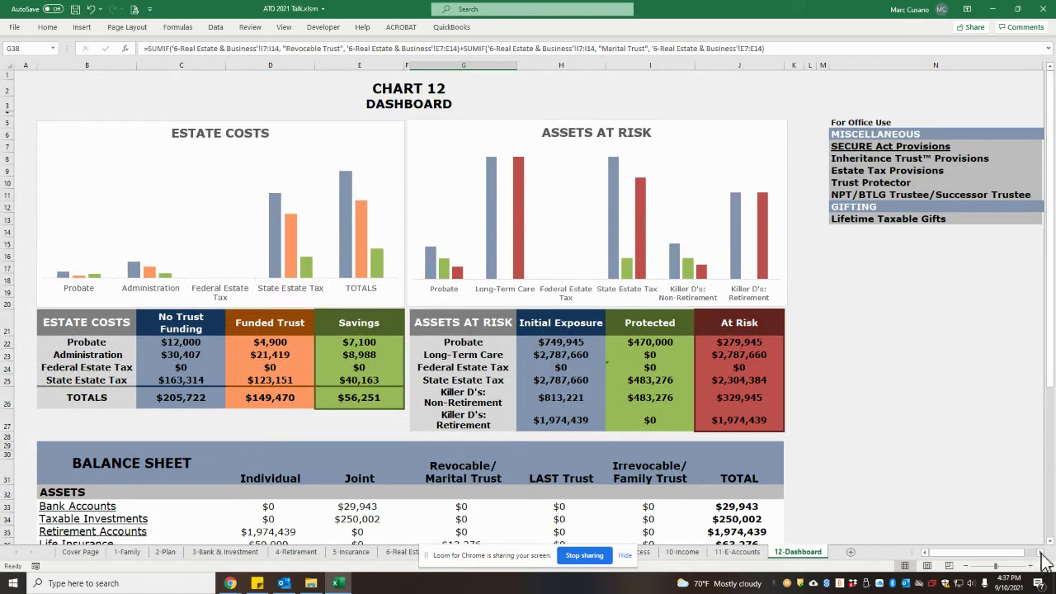
Inspect the SECURE Act Provisions and NPT/BTLG Trustee/Successor Trustee settings, both YES, in column O
left_click(1039, 552)
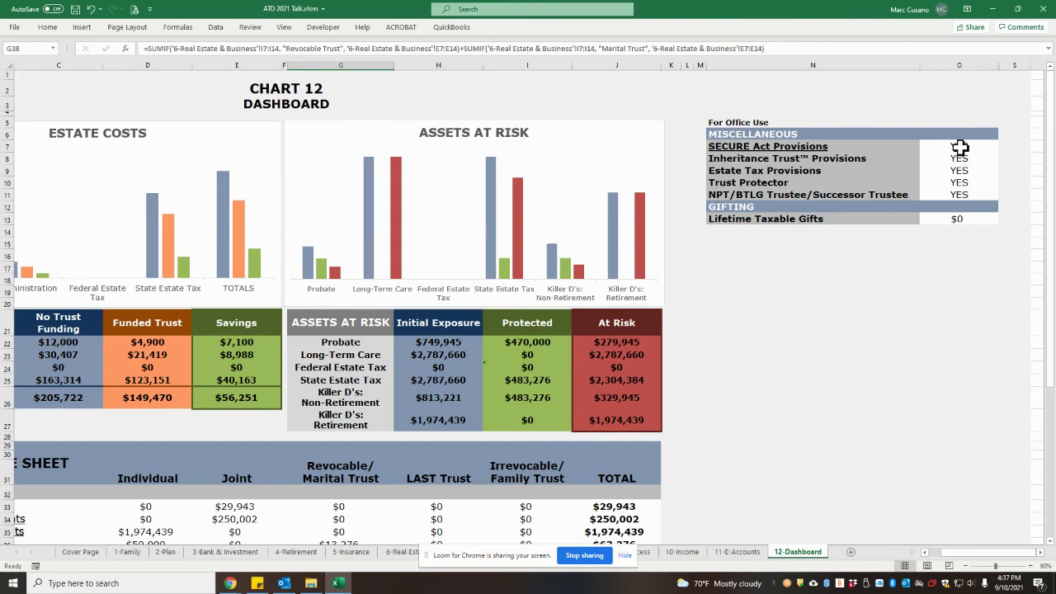
left_click(959, 147)
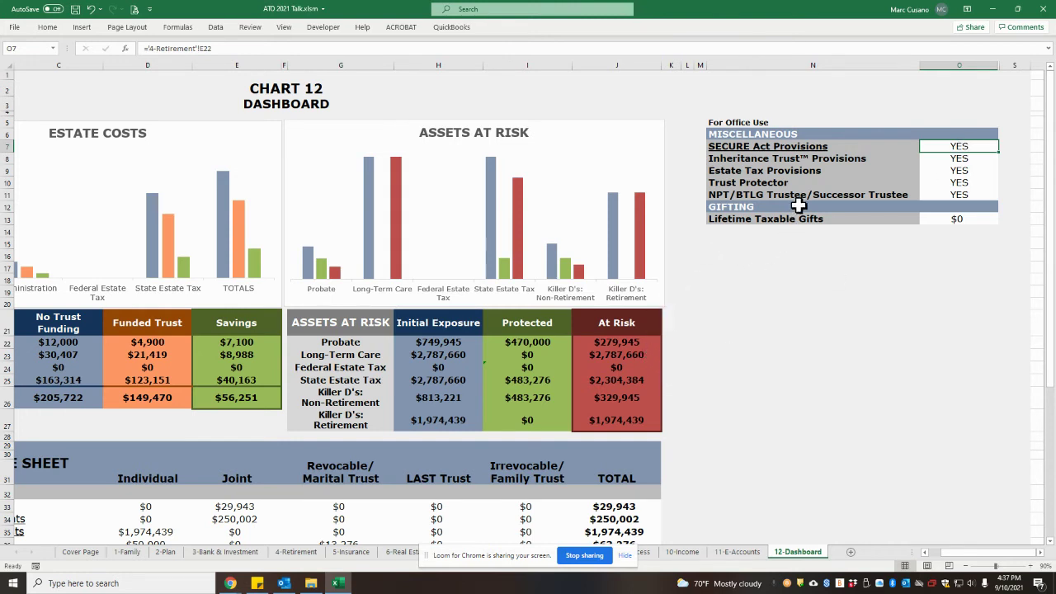
left_click(963, 193)
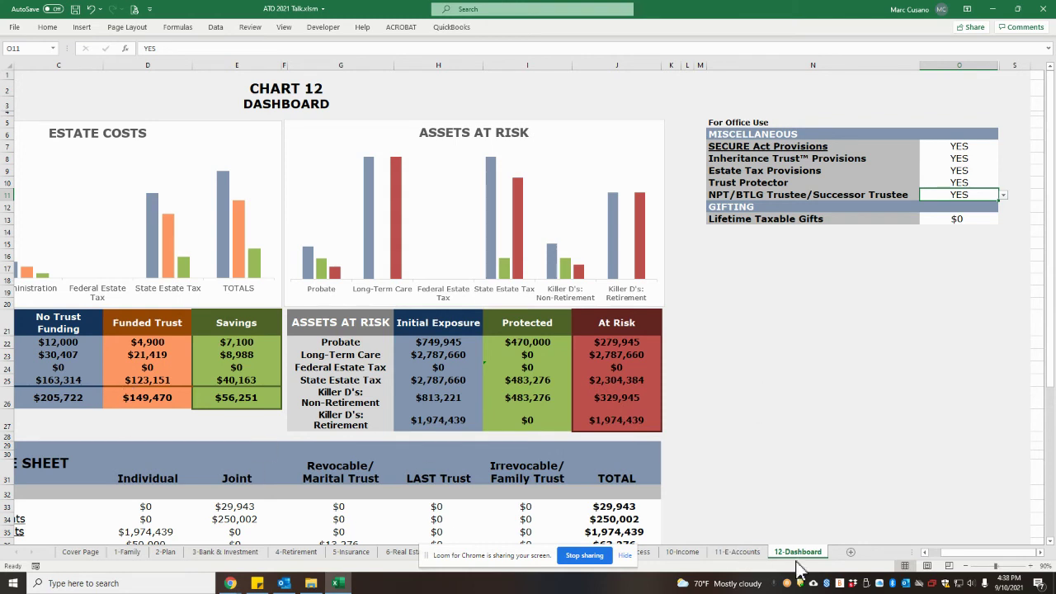
left_click(929, 551)
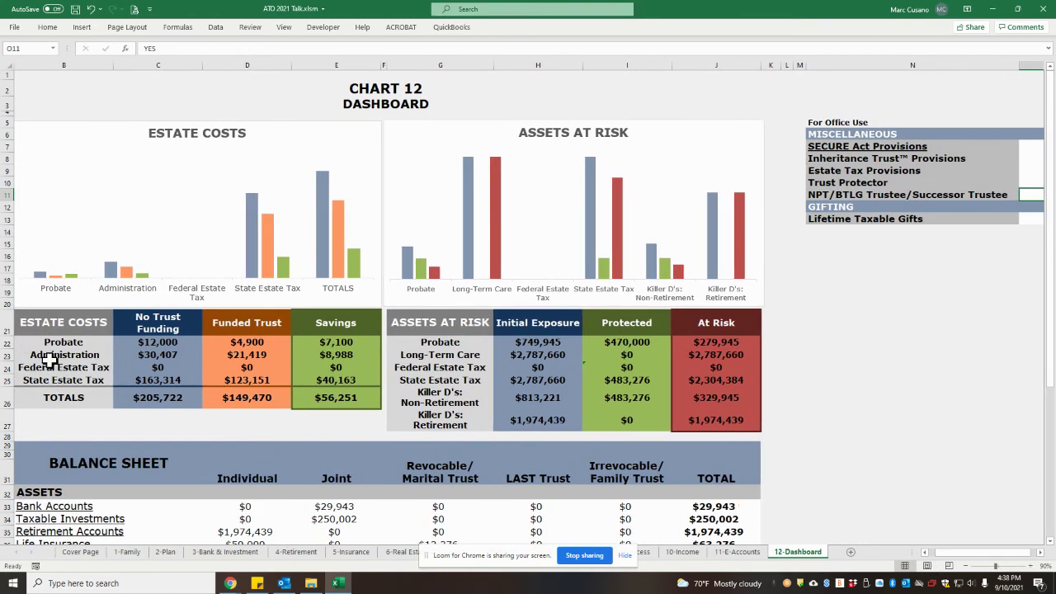
left_click_drag(50, 359, 317, 354)
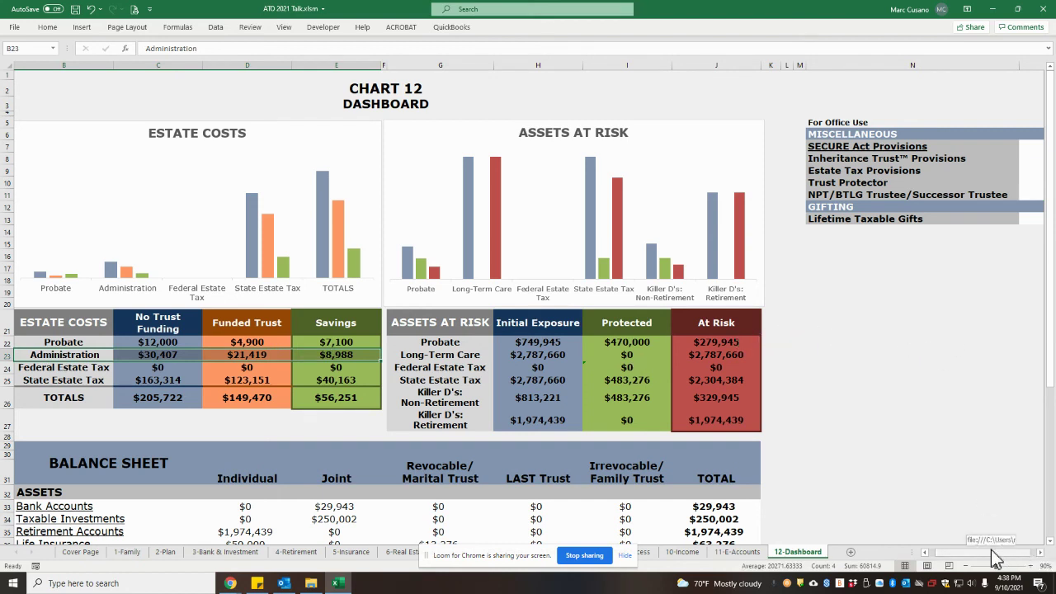
left_click_drag(994, 552, 973, 552)
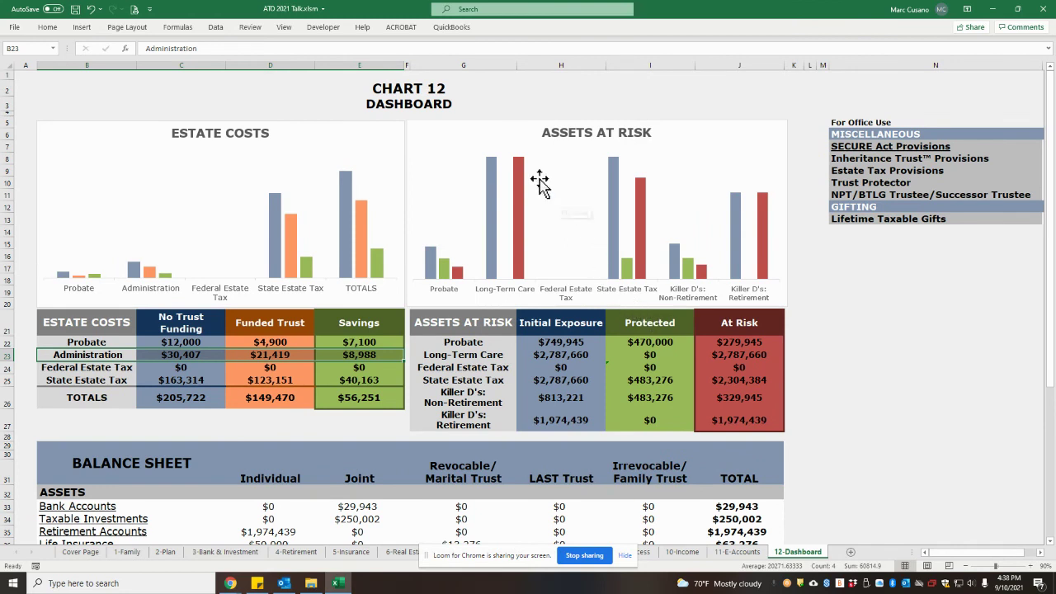